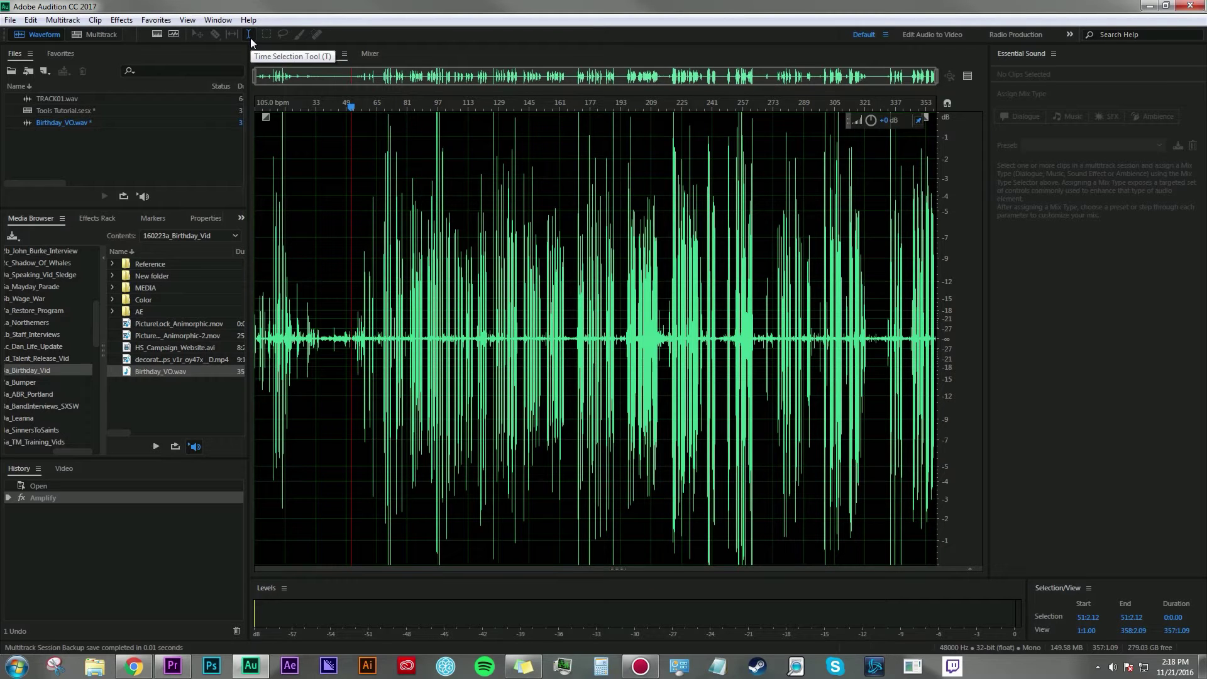
- Show the spectral frequency display under Birthday_VO.wav's waveform
left_click(50, 34)
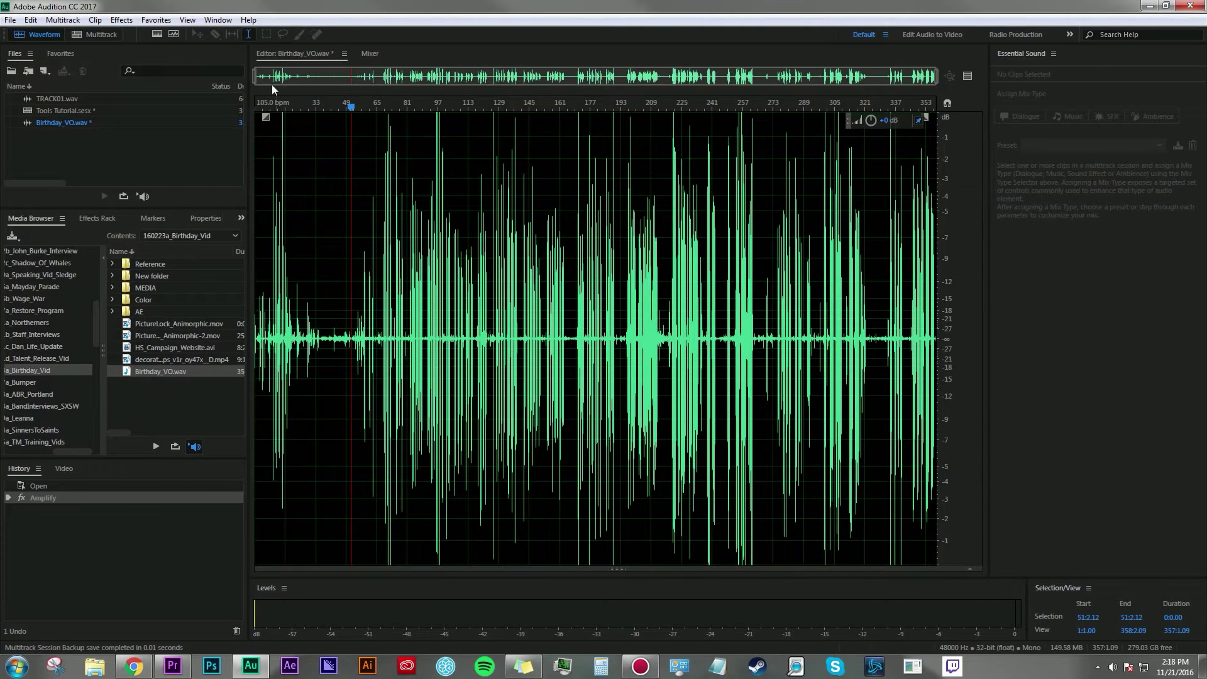
left_click(157, 35)
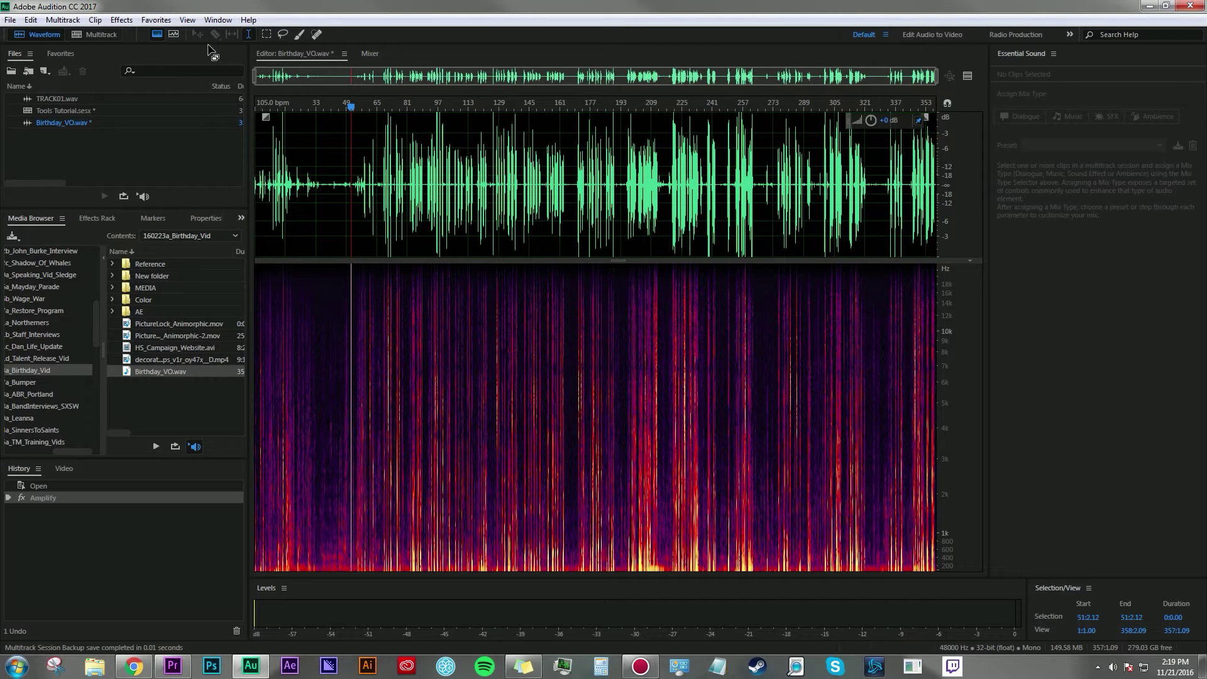
key("0")
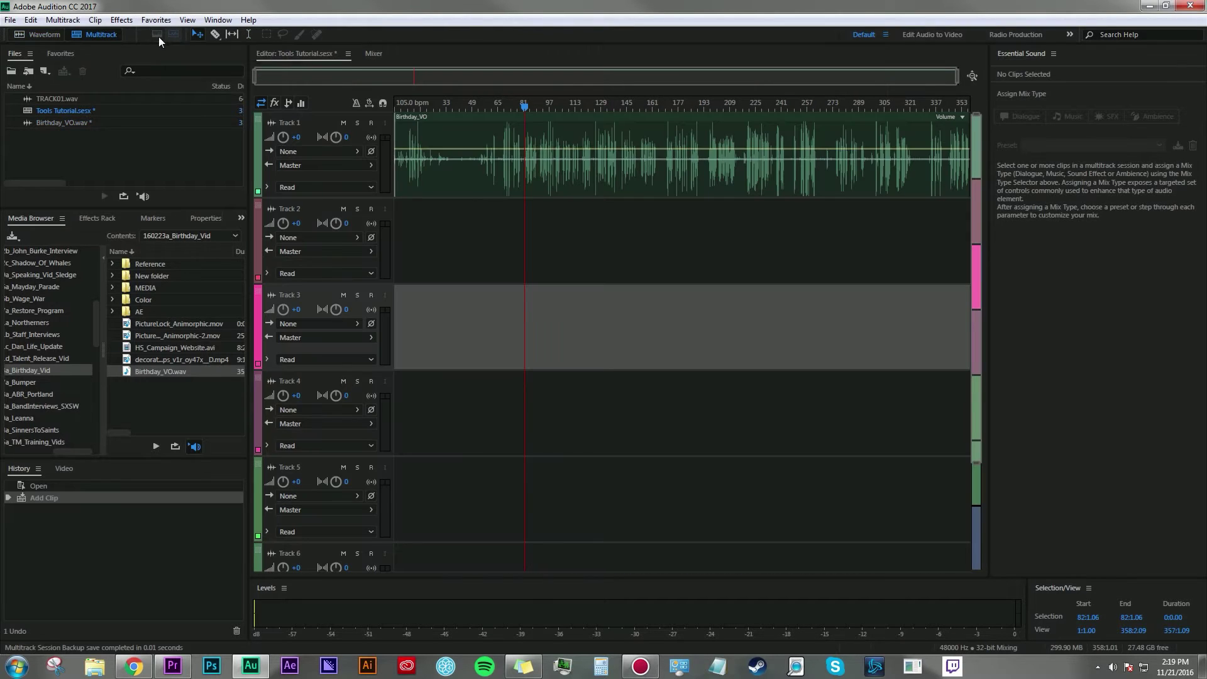
left_click(54, 33)
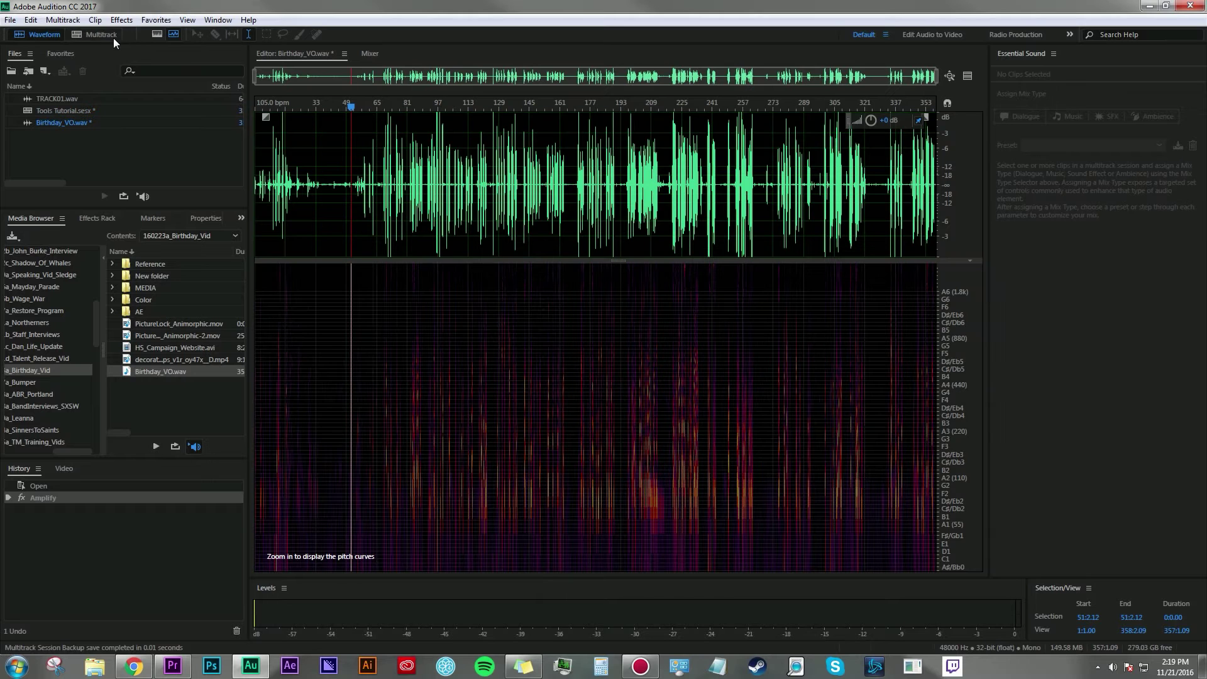
- Toggle between spectral pitch and frequency displays, ending on frequency, and visit the multitrack session
left_click(174, 35)
left_click(174, 35)
left_click(176, 34)
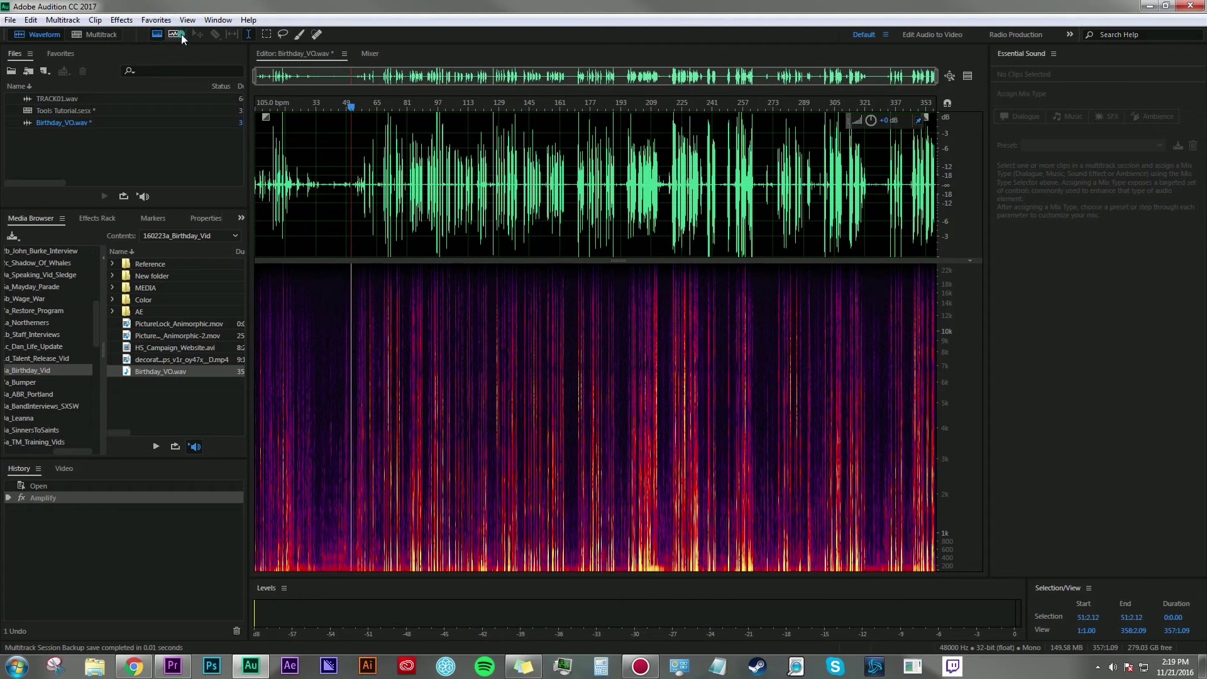
left_click(177, 35)
left_click(158, 34)
key("0")
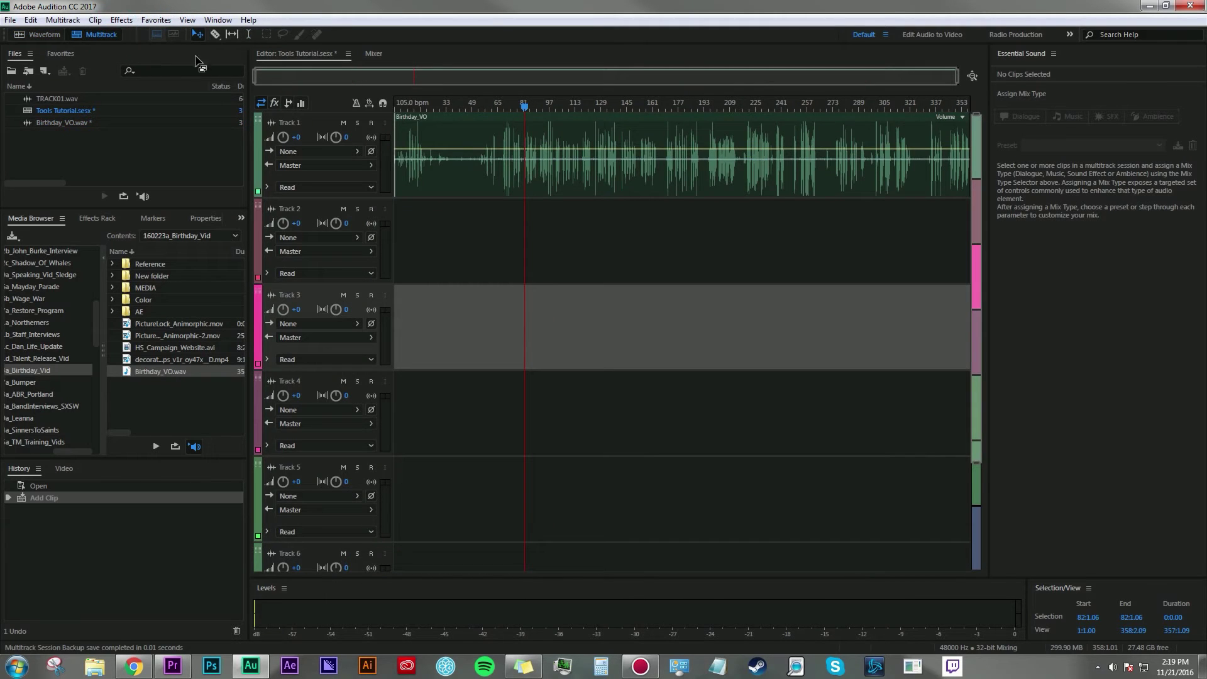
left_click(38, 34)
left_click(100, 35)
left_click(457, 127)
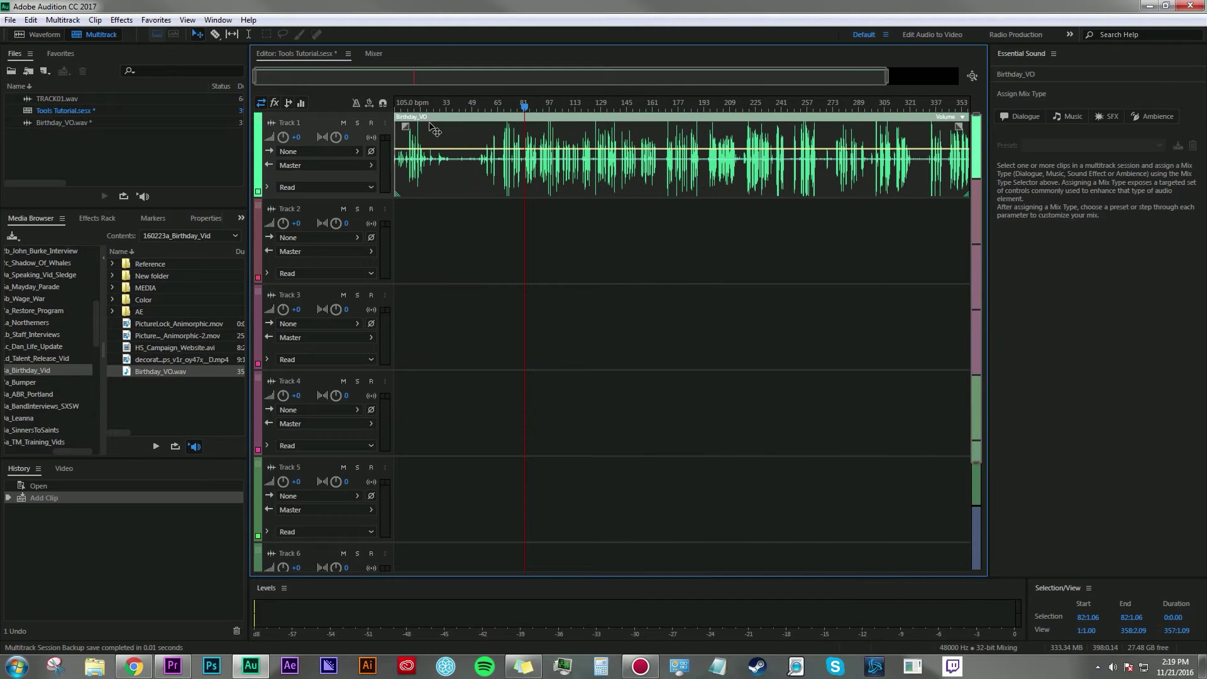
left_click(472, 119)
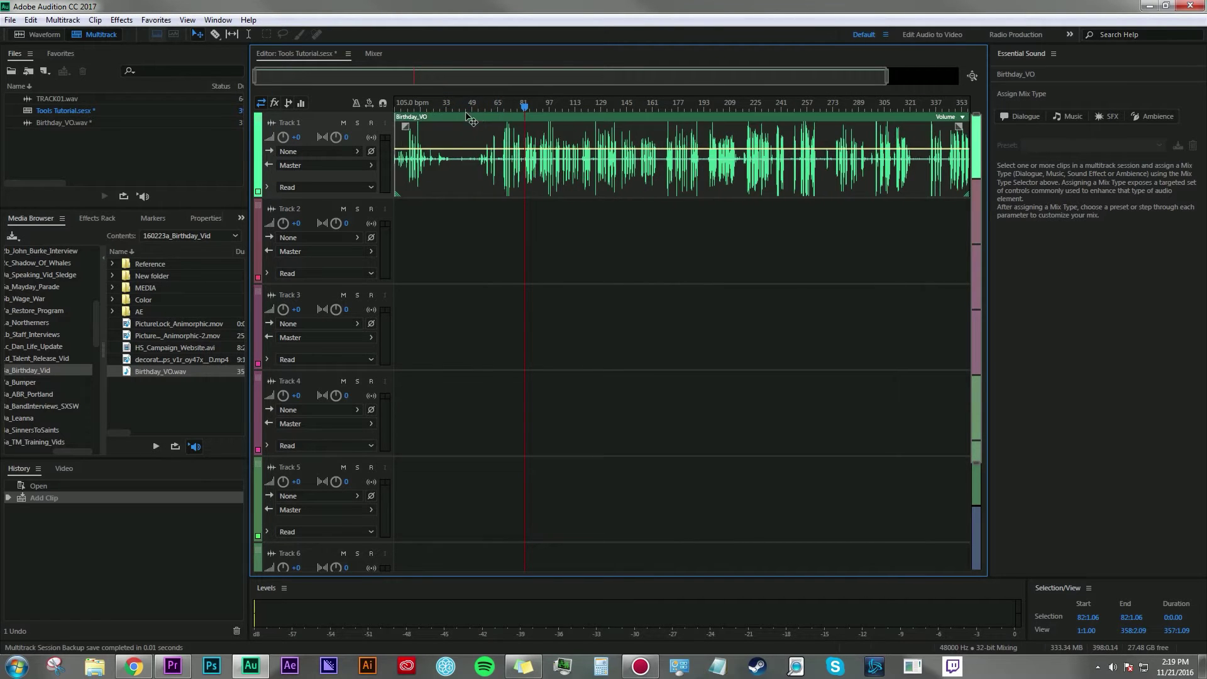
left_click_drag(465, 118, 524, 164)
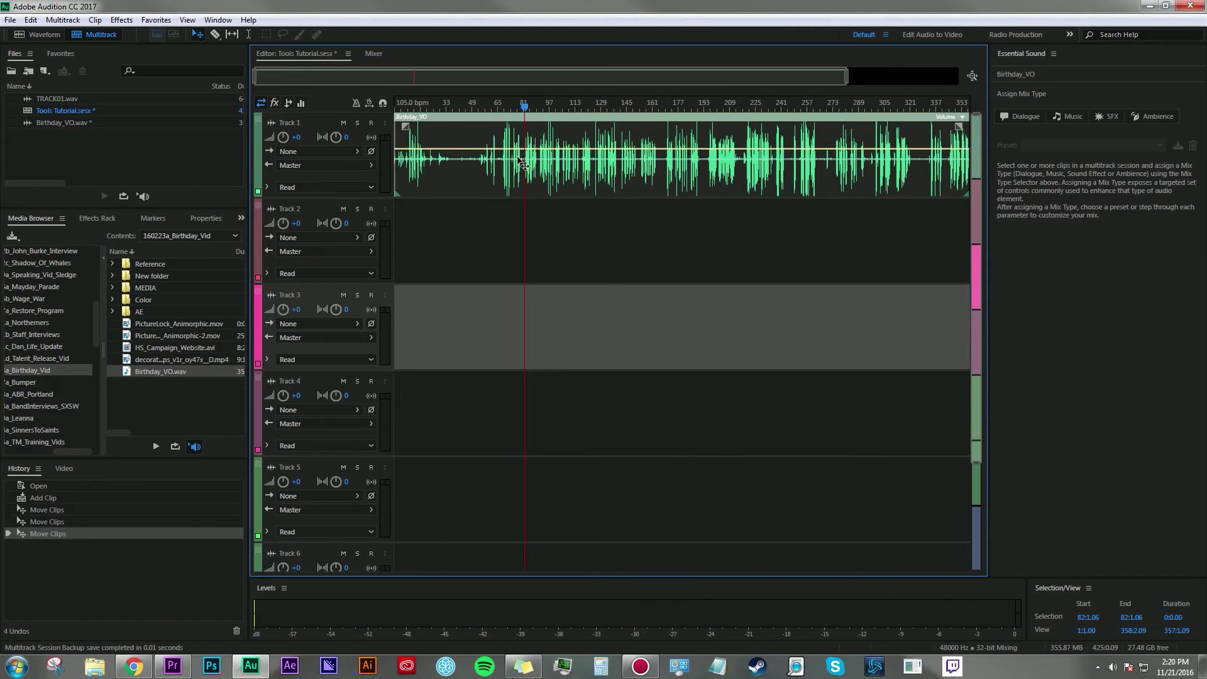
- Razor the Birthday_VO clip on Track 1 at four points
left_click(216, 35)
left_click(434, 137)
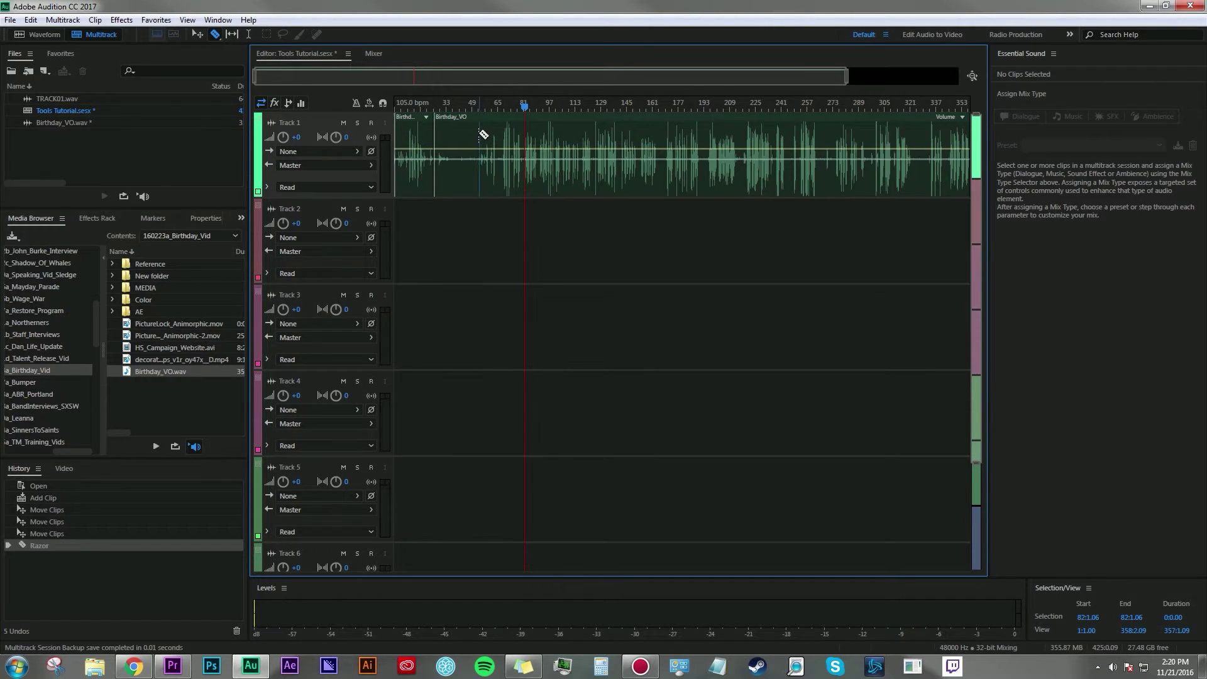
left_click(479, 137)
left_click(580, 140)
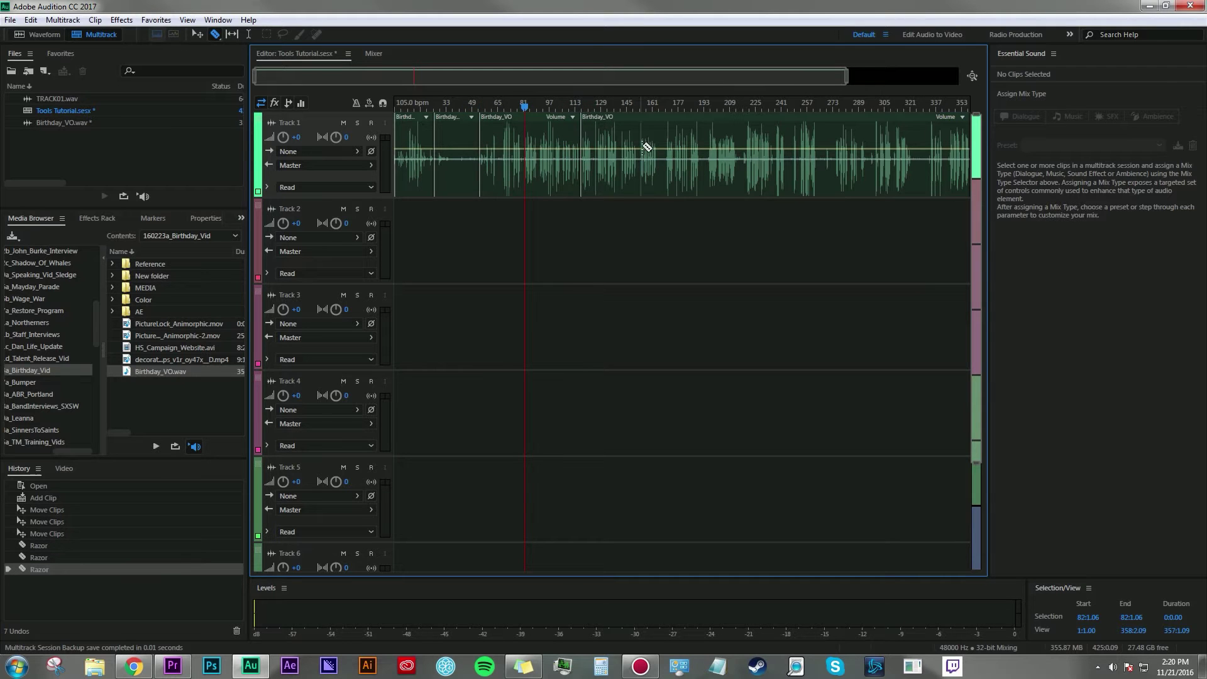
left_click(661, 141)
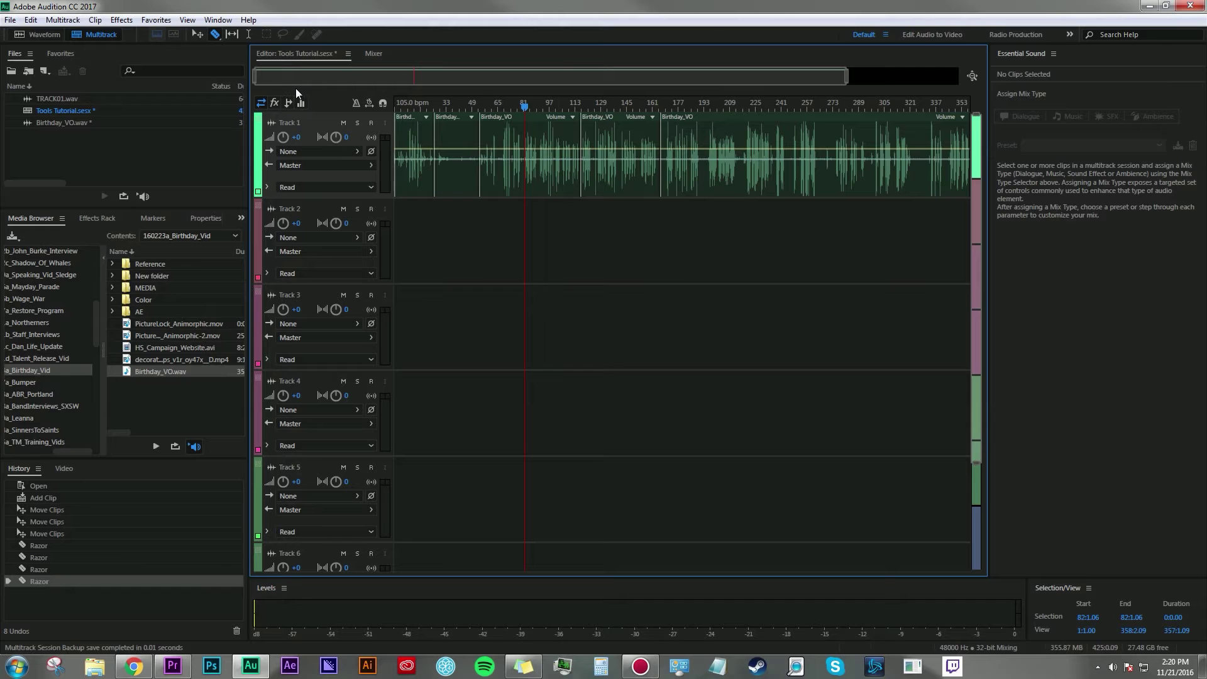
- Move the first short clip piece from Track 1 down to Track 2
key("v")
left_click(412, 128)
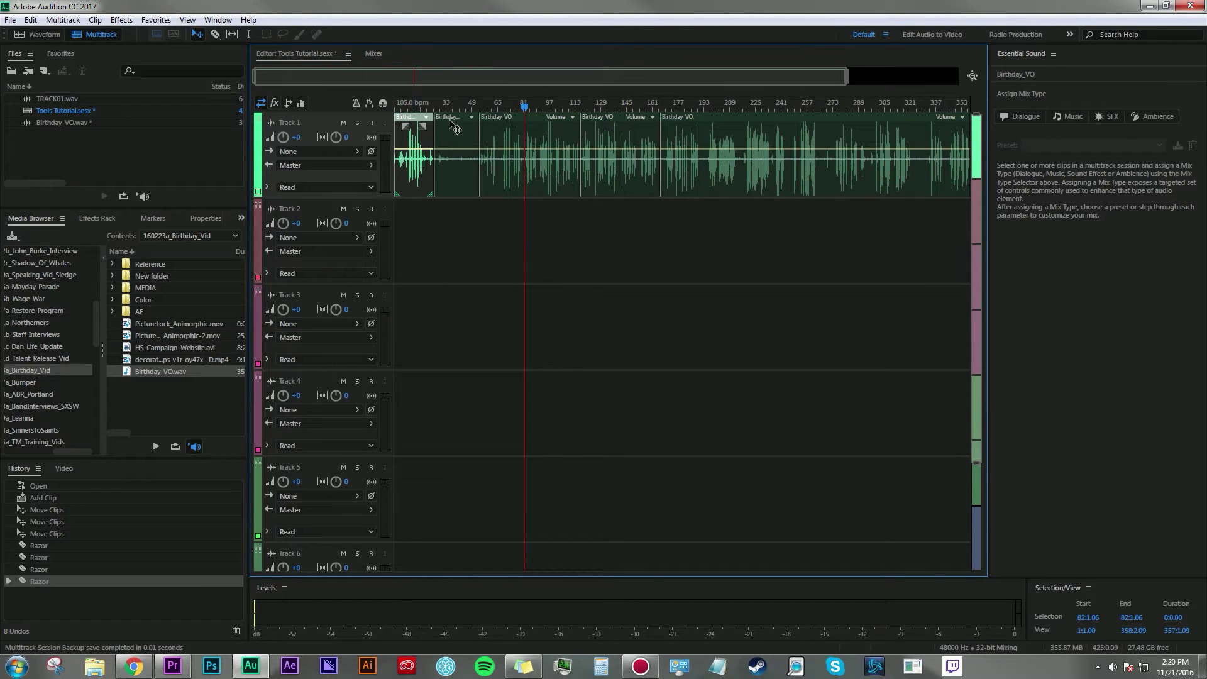
left_click_drag(419, 128, 411, 195)
left_click(232, 35)
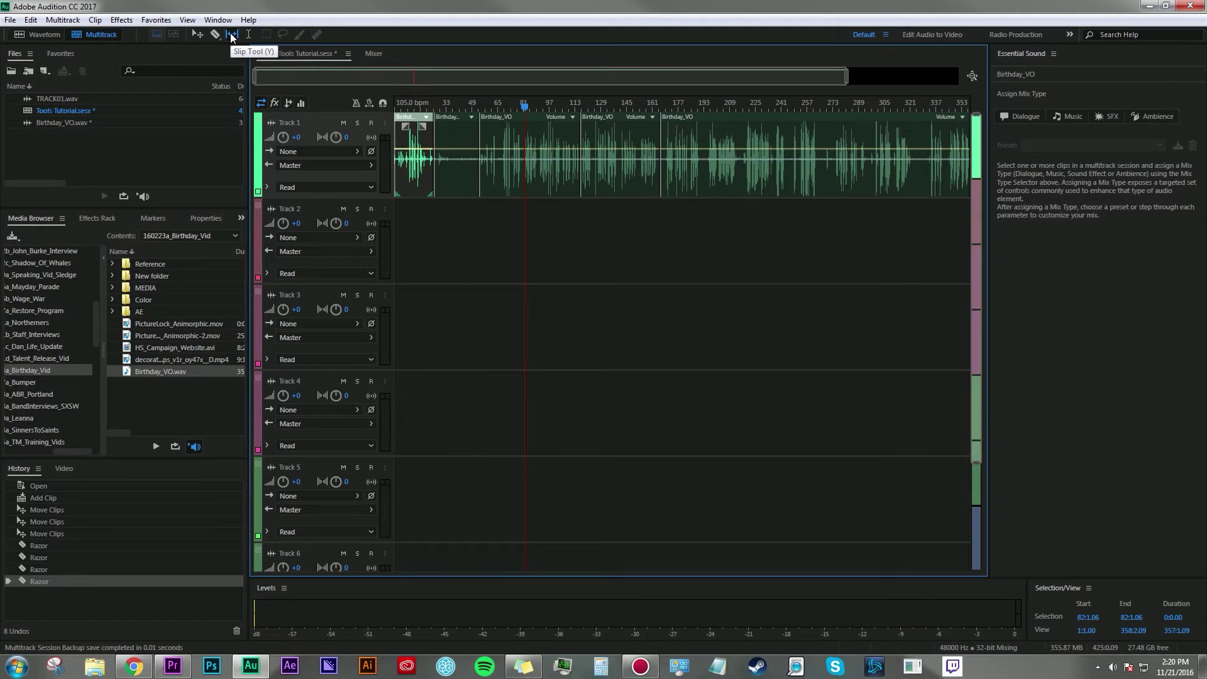
- Razor a short piece off the last clip and delete all other Track 1 clips
key("r")
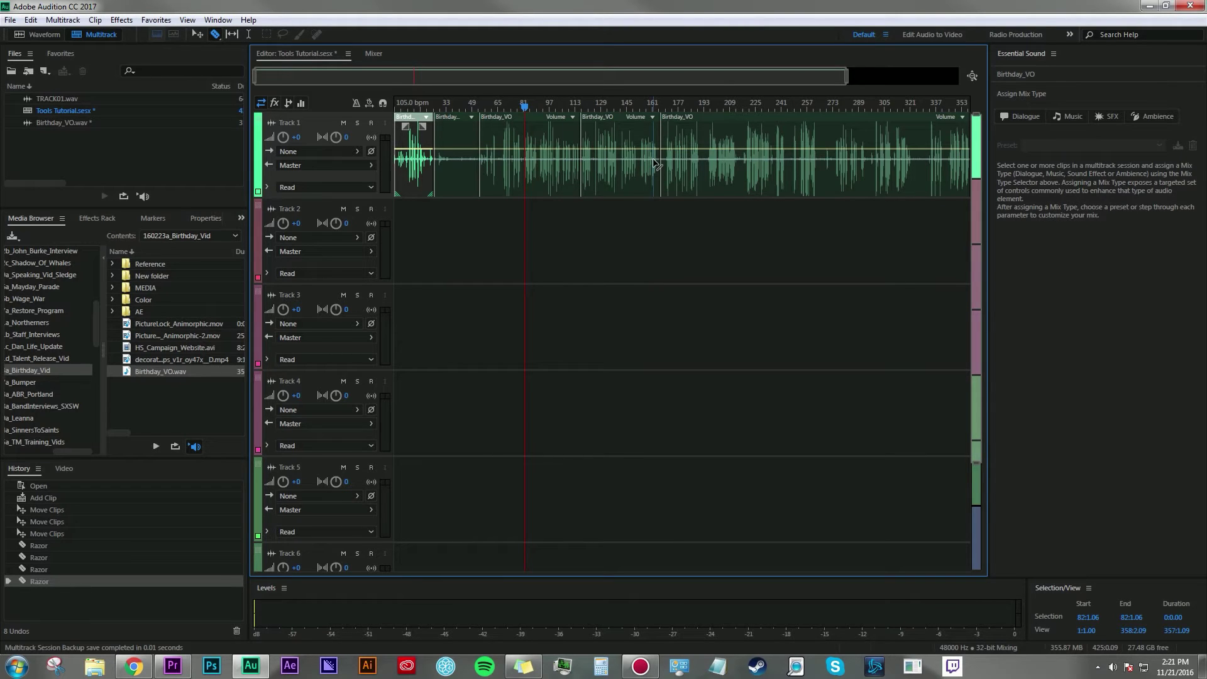
left_click(670, 118)
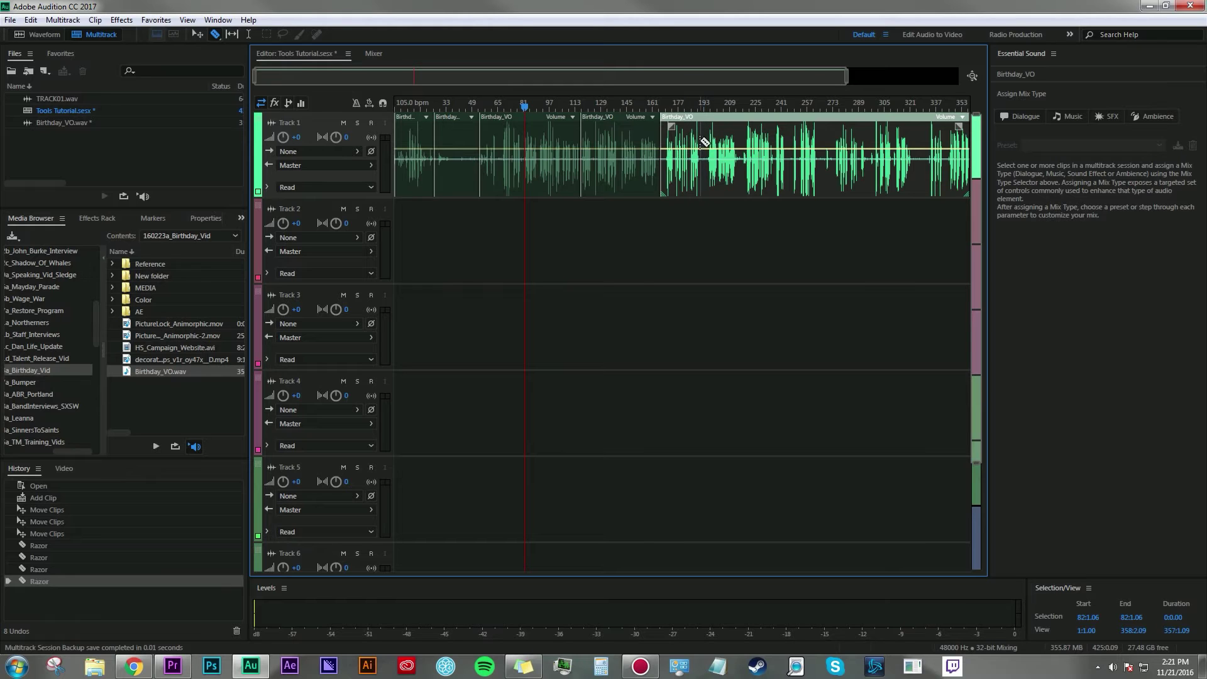
left_click(704, 136)
key("v")
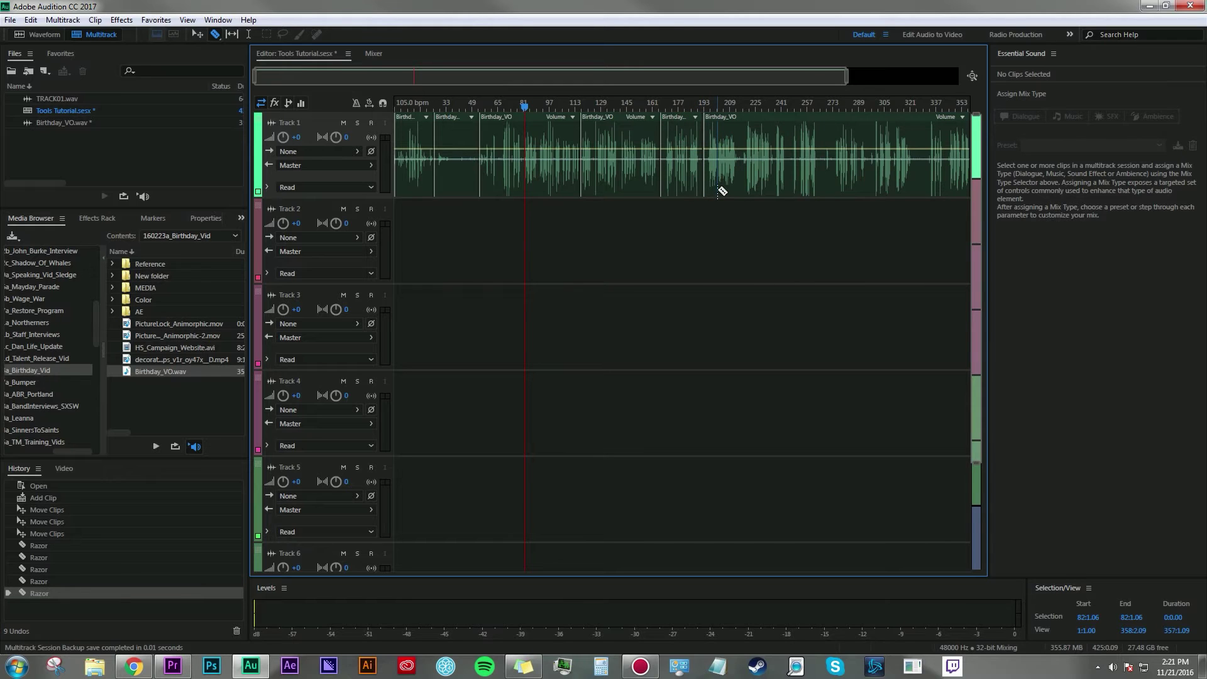
left_click_drag(635, 219, 403, 126)
key("Delete")
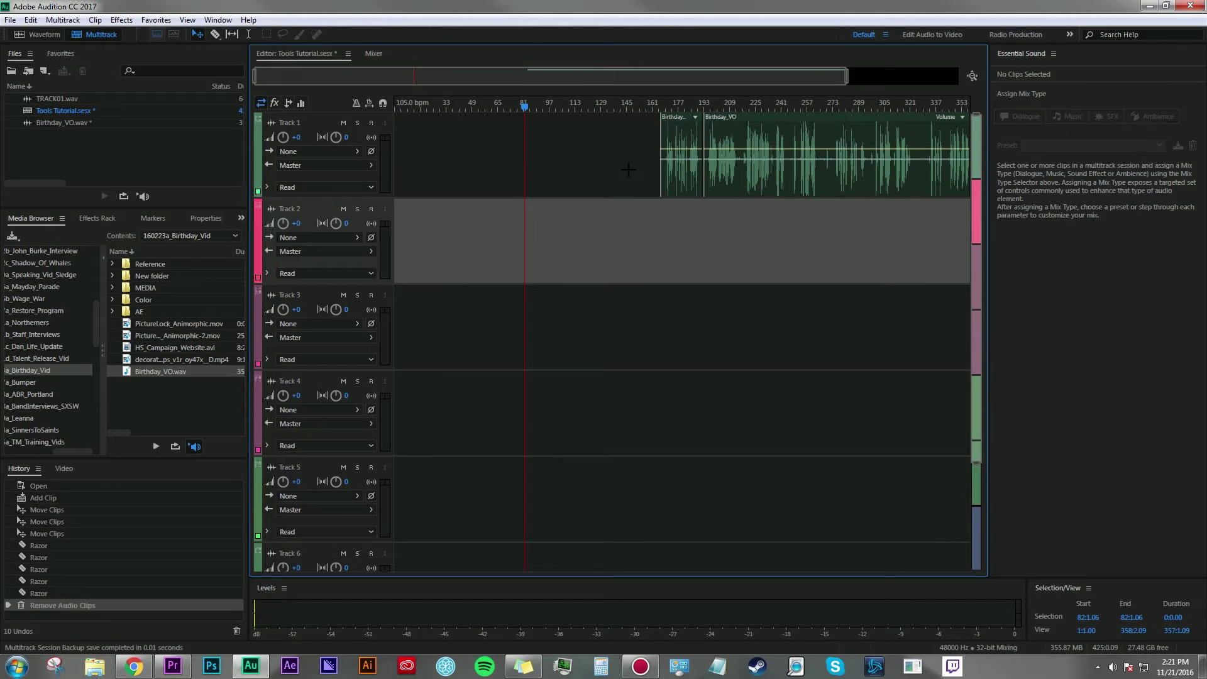
left_click(771, 124)
key("Delete")
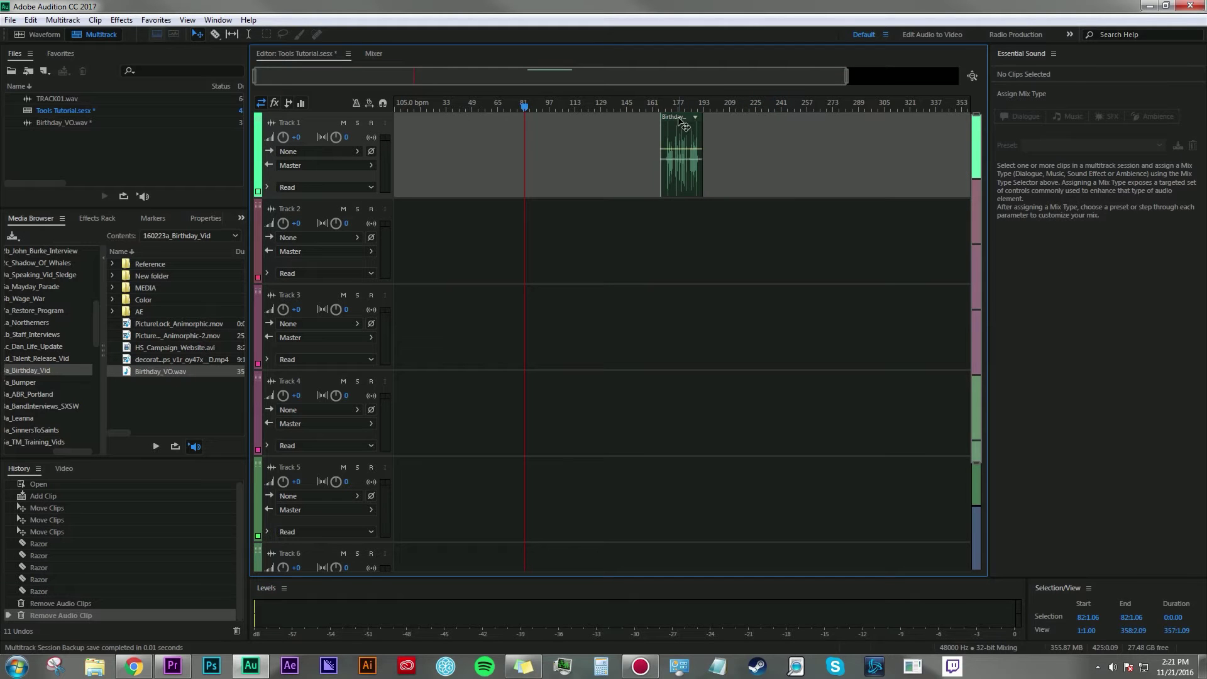
- Drag the remaining short Birthday_VO clip earlier on the timeline
left_click_drag(682, 124, 507, 124)
scroll(527, 107, "up", 3)
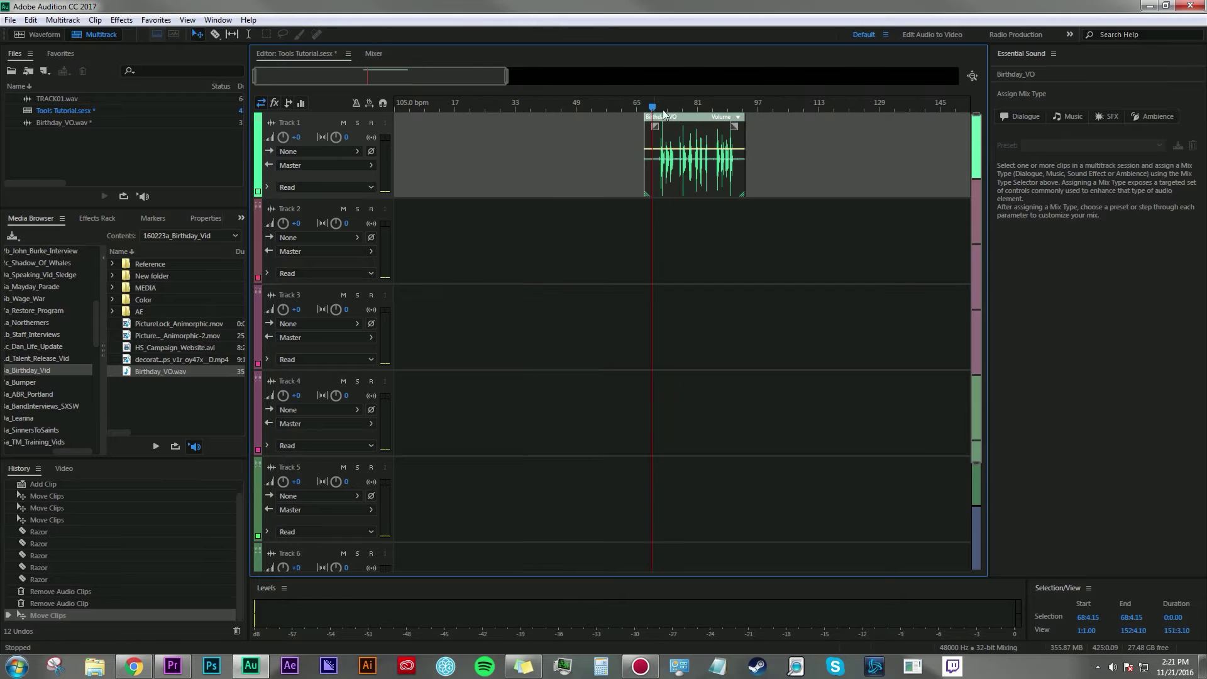
left_click(653, 136)
left_click_drag(683, 125, 675, 125)
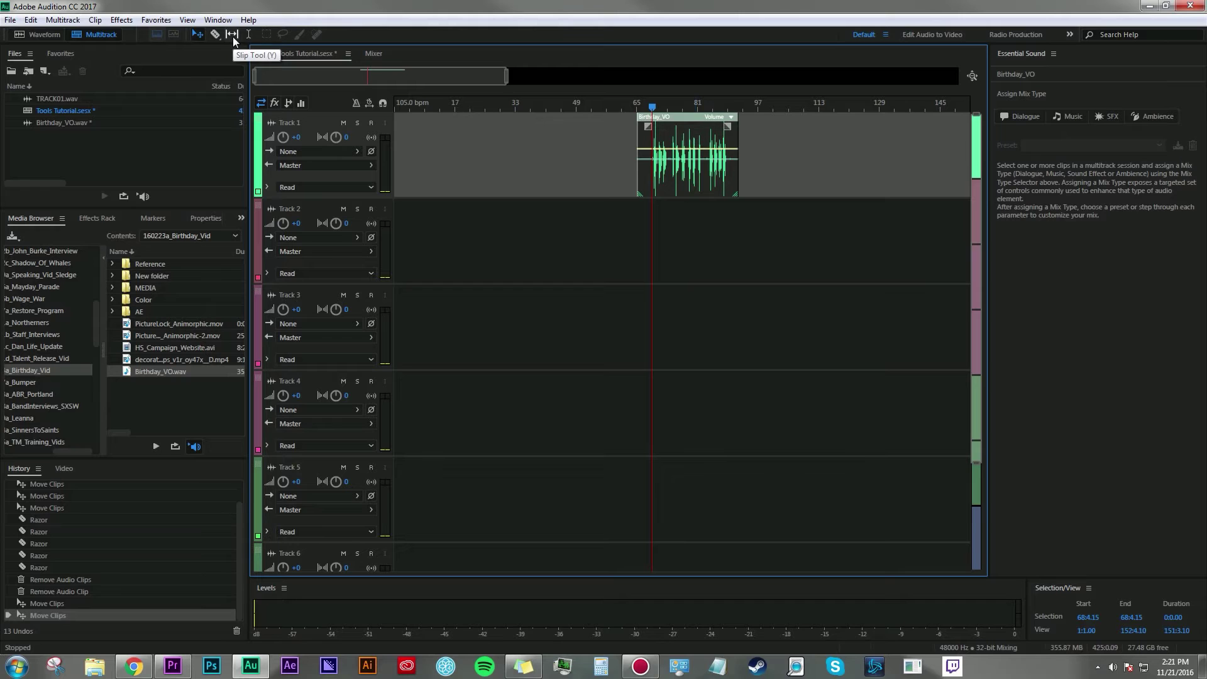
- Slip the remaining clip's audio slightly later while keeping its edges fixed
left_click(233, 39)
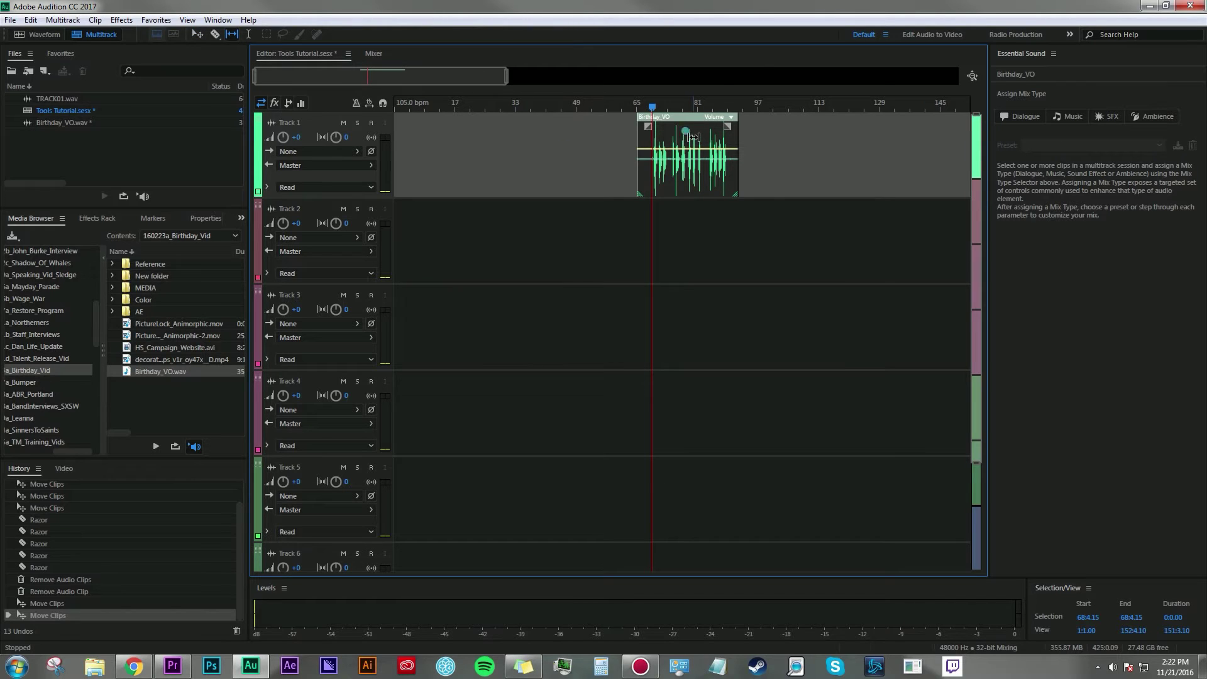
mouse_move(693, 137)
left_mouse_down()
mouse_move(679, 144)
mouse_move(690, 137)
mouse_move(687, 157)
left_mouse_up()
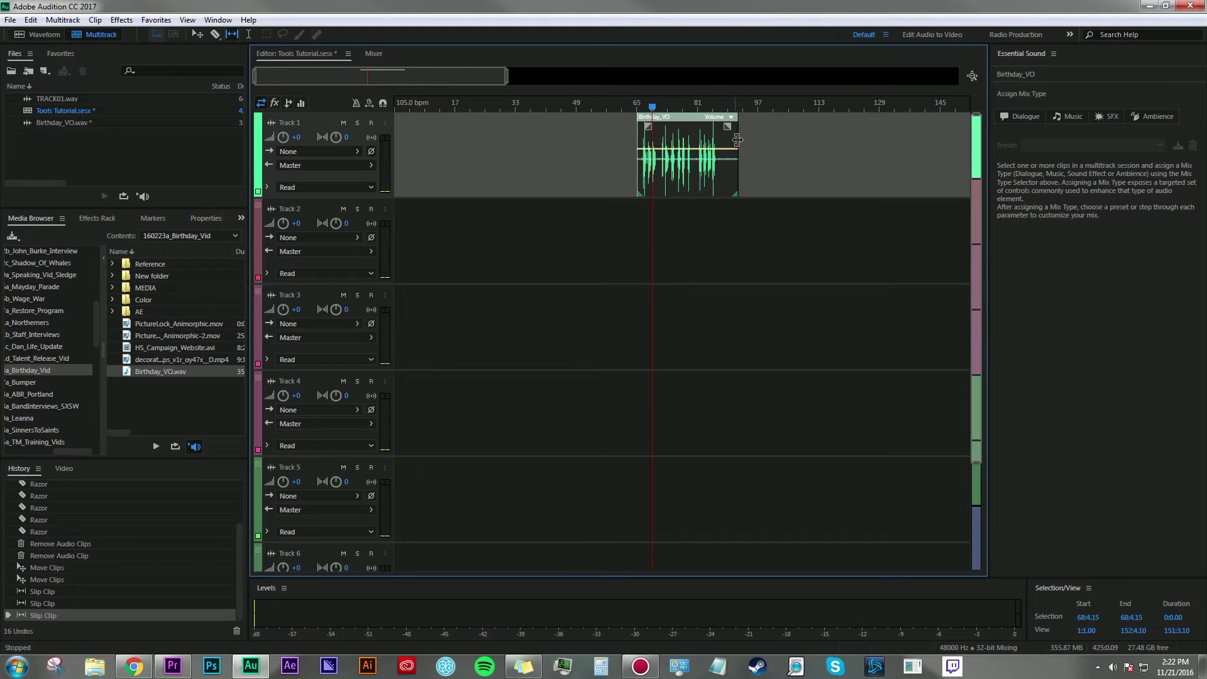
left_click_drag(649, 162, 662, 163)
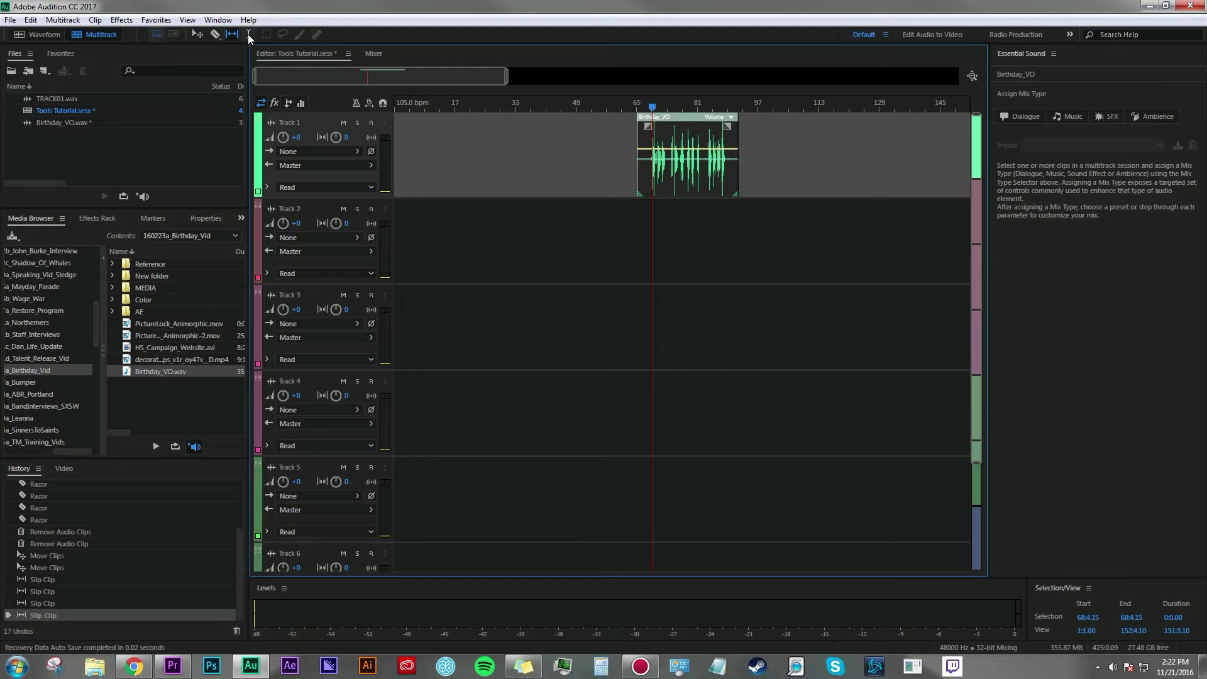
- Split the Track 1 clip at a selected time range near the playhead
left_click(249, 35)
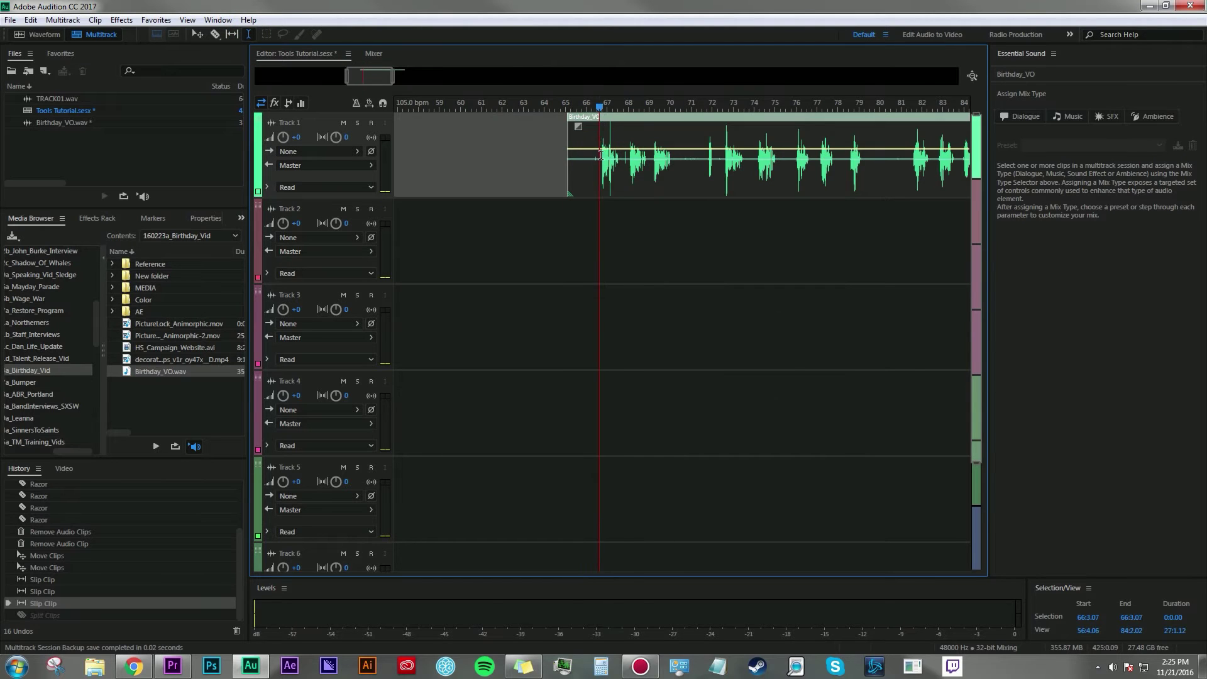
left_click_drag(599, 154, 620, 155)
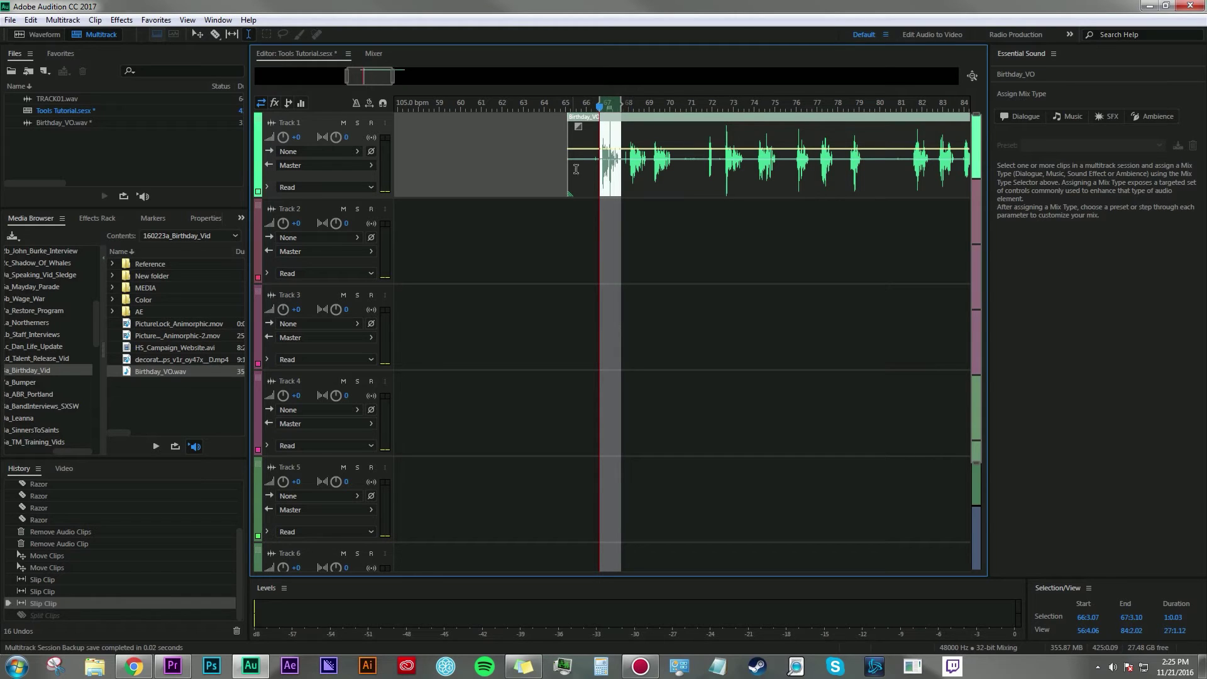
left_click(95, 21)
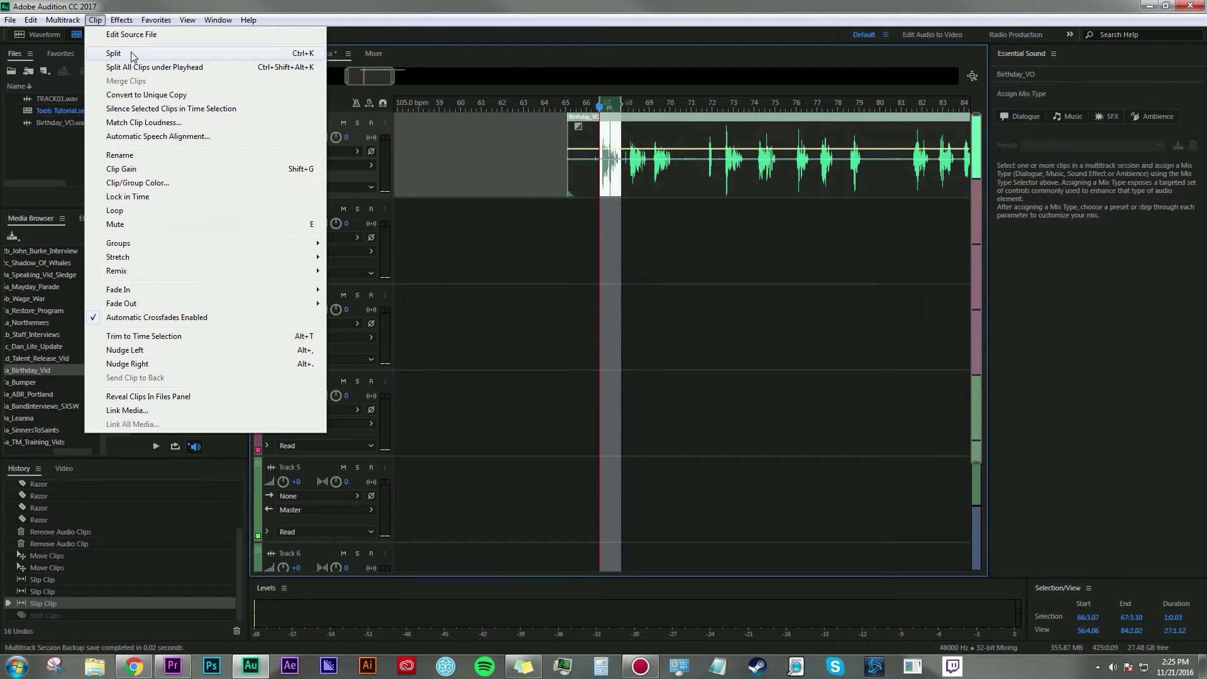
left_click(132, 55)
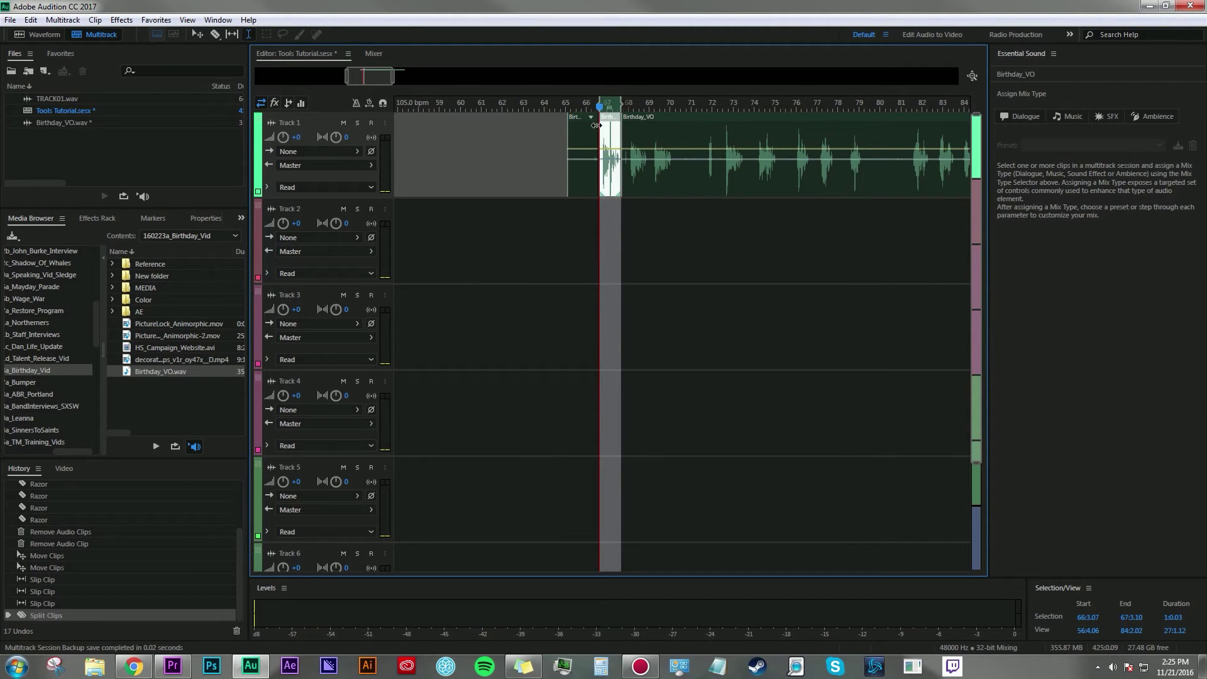
left_click(611, 126)
left_click(609, 141)
- Select the time range from 69:1.08 to 70:1.15 on Track 1
key("t")
left_click_drag(652, 151, 675, 154)
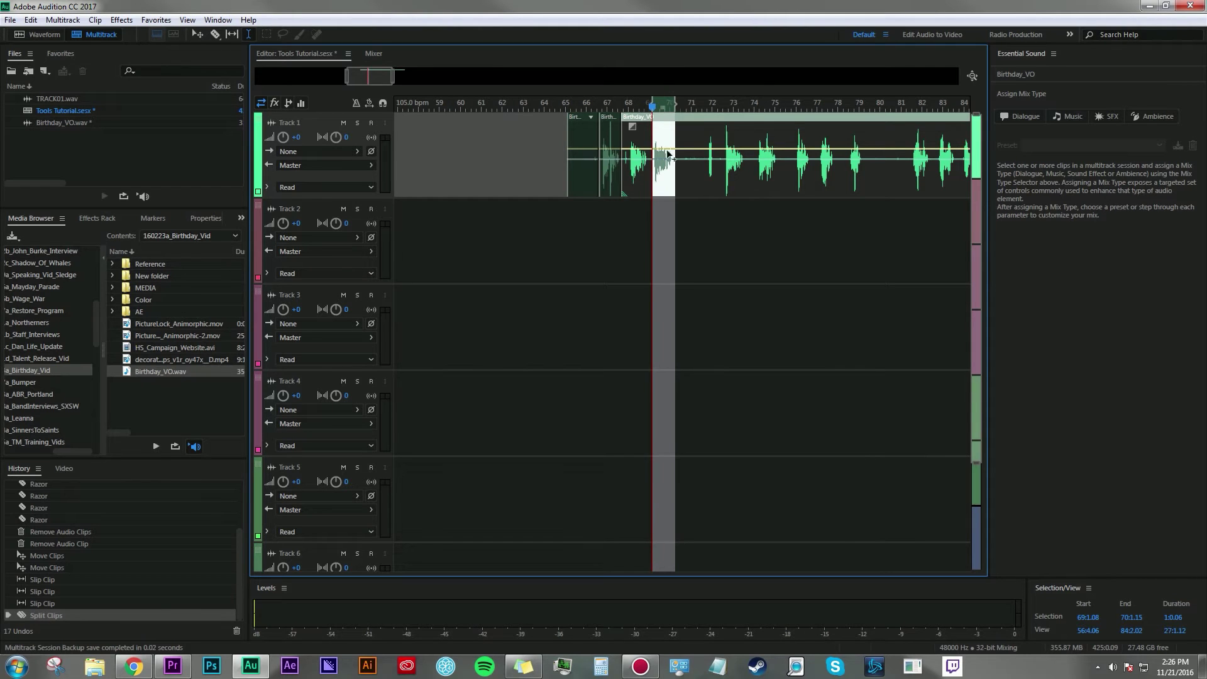
left_click(45, 37)
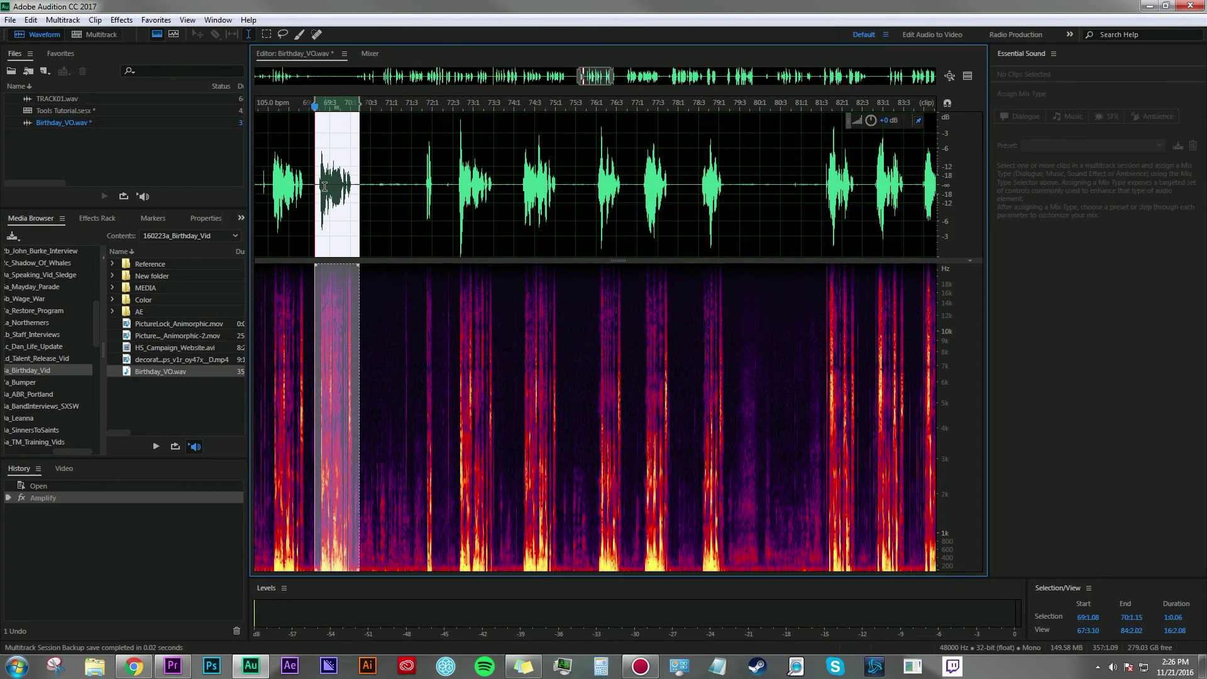
- Zoom into the selected word in the Waveform editor and pick the Marquee Selection tool
scroll(325, 186, "up", 5)
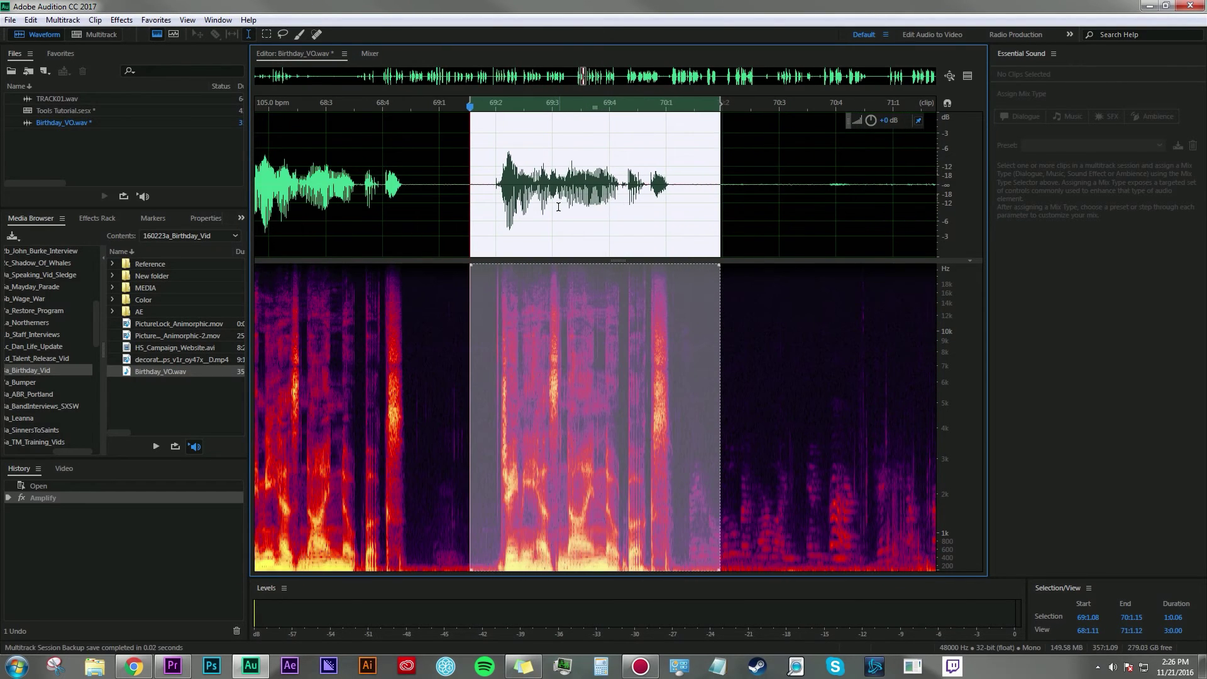
scroll(526, 202, "up", 4)
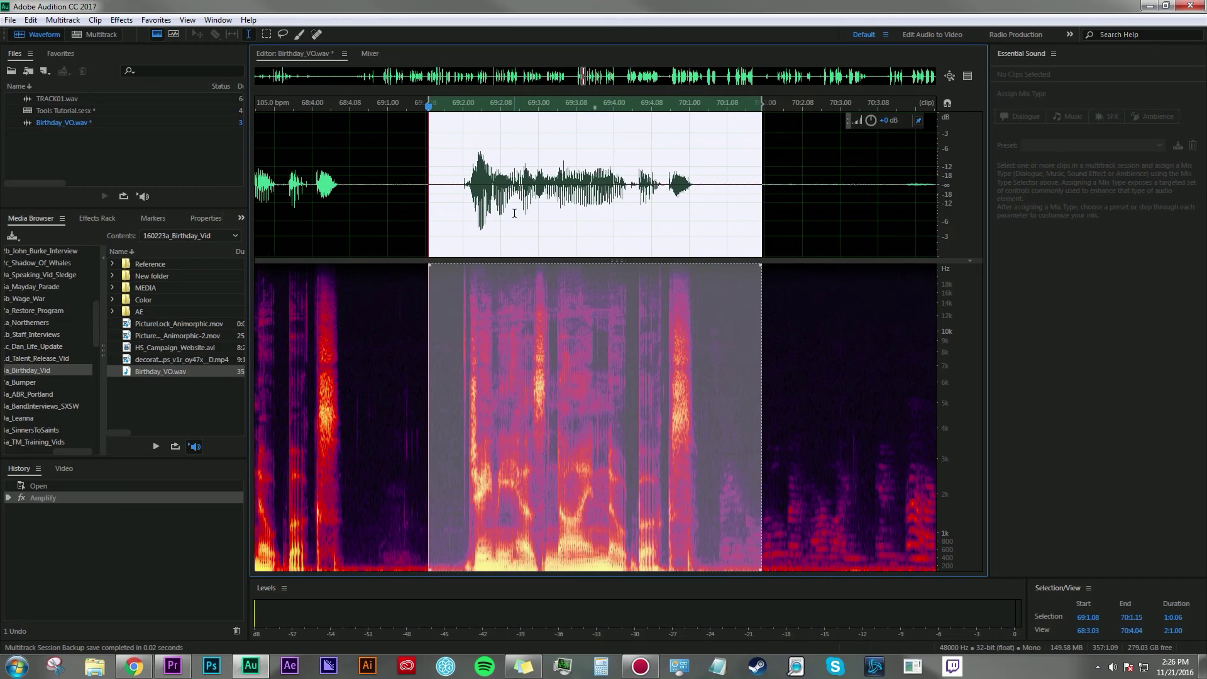
scroll(509, 216, "down", 1)
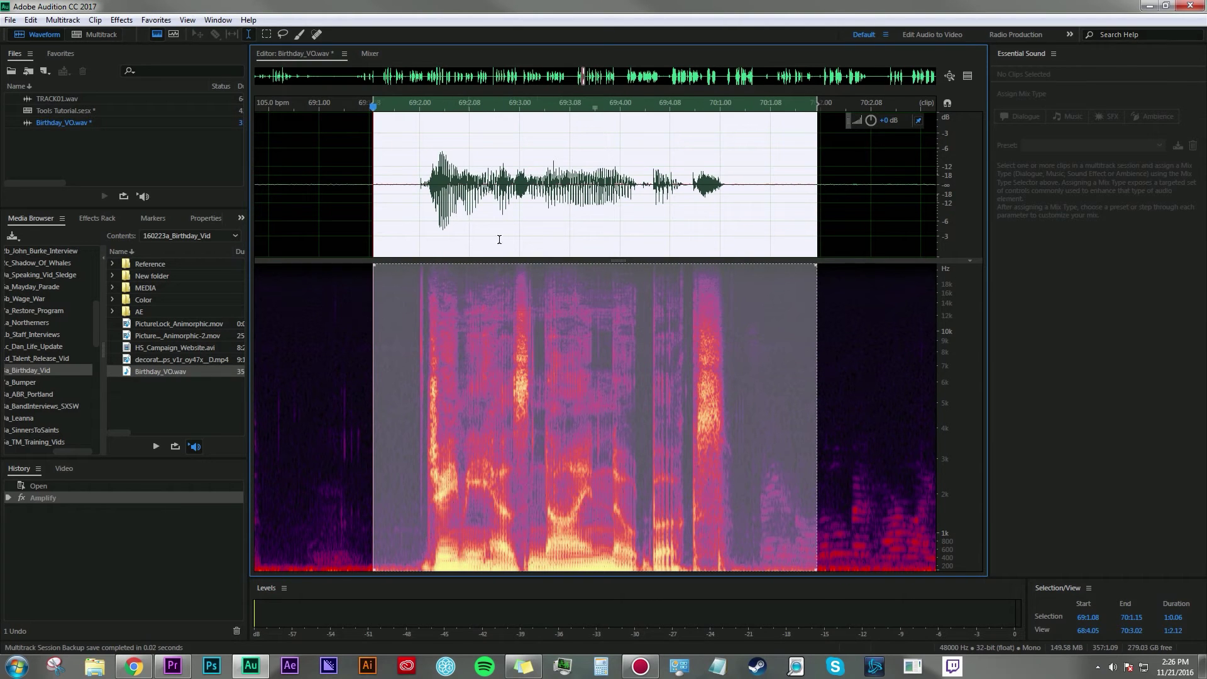
left_click(416, 183)
left_click(266, 34)
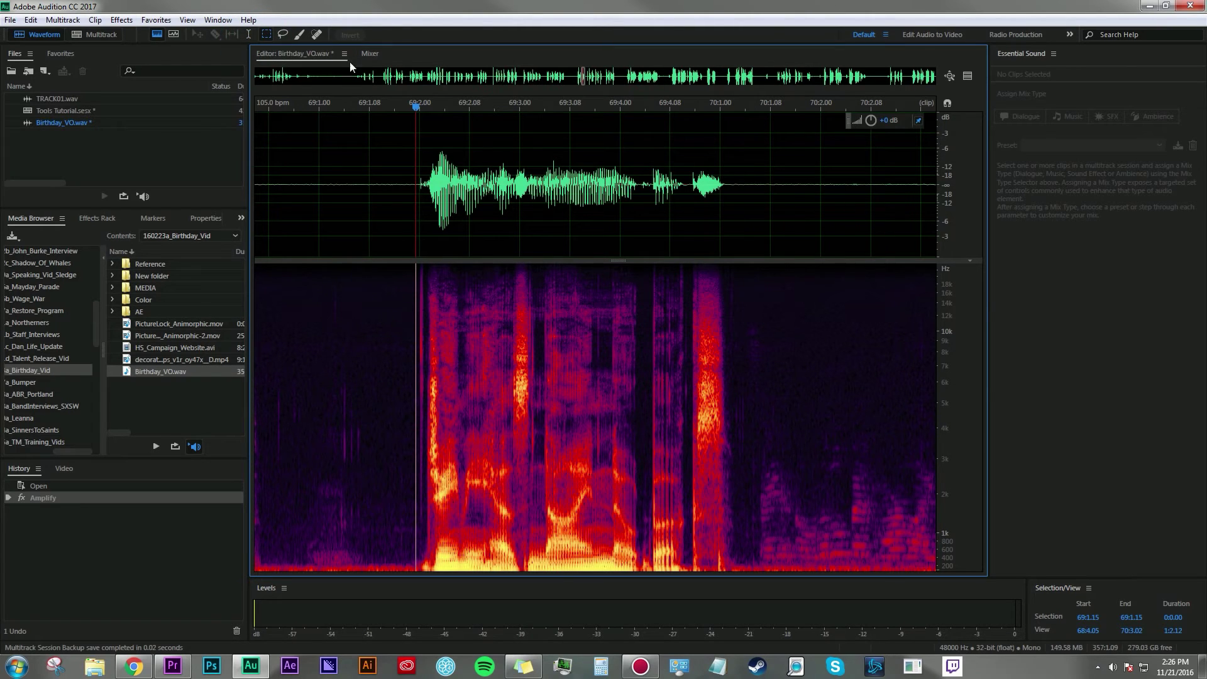
- Marquee-select a thin 16–18 kHz band spanning the whole word
left_click_drag(397, 308, 769, 354)
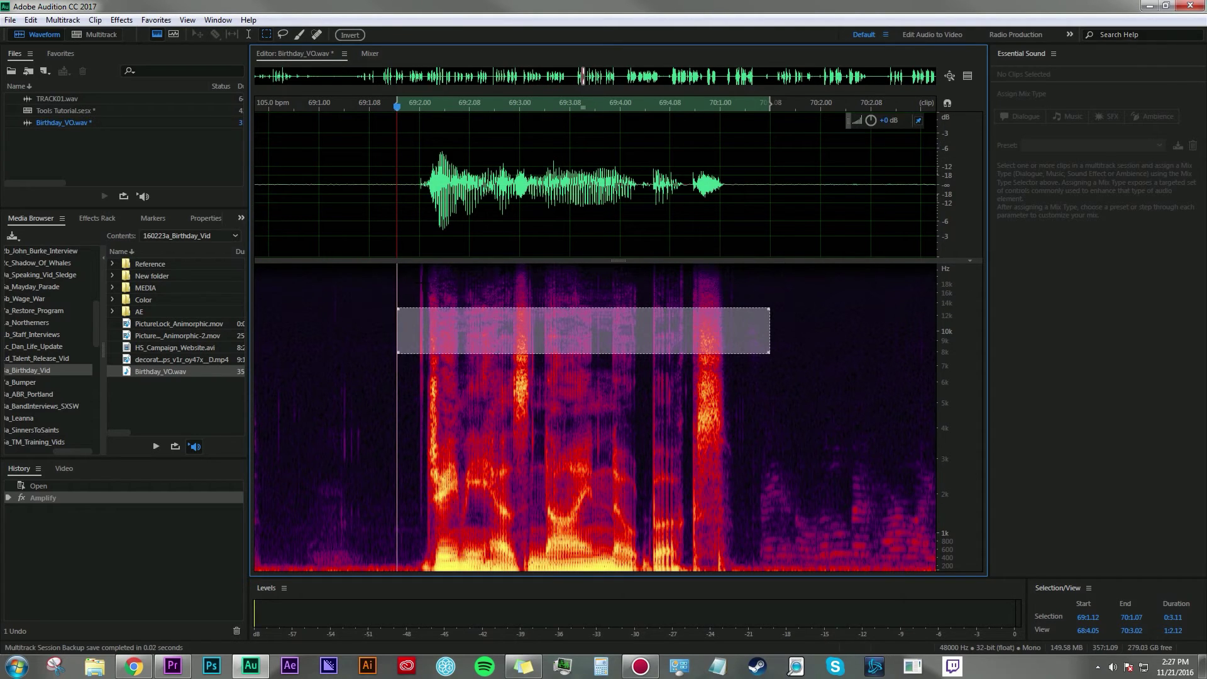
left_click_drag(409, 280, 933, 290)
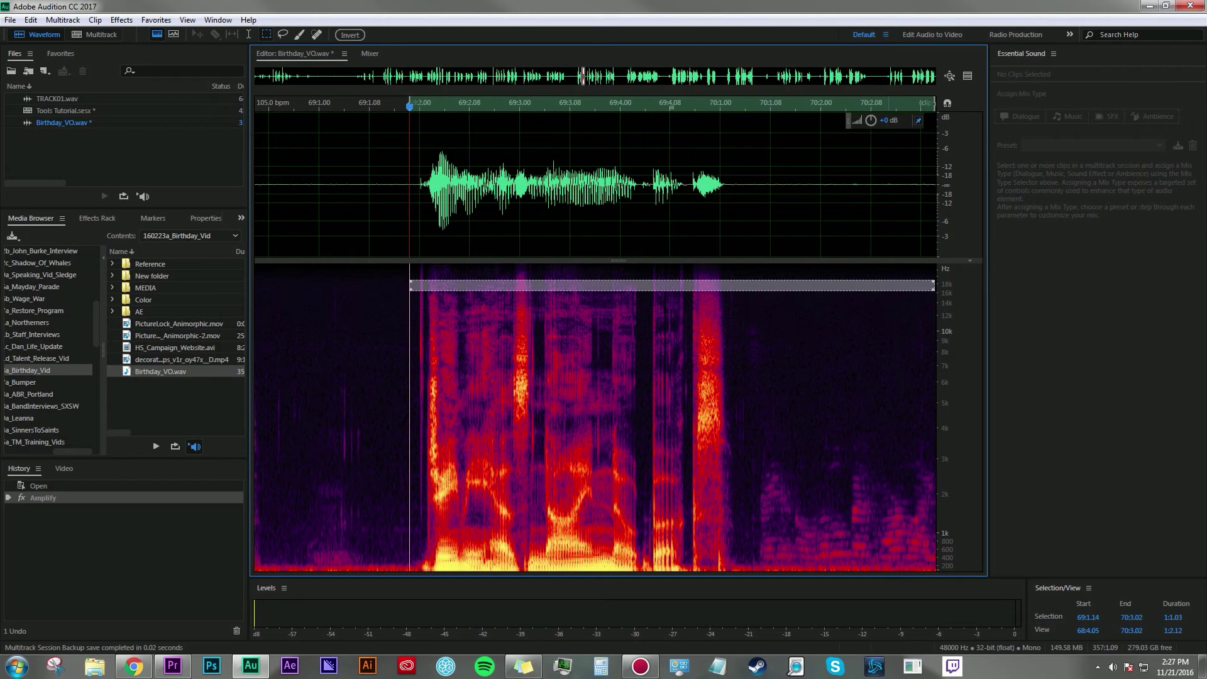
- Lasso a low-frequency shape in the word, delete it, then undo the deletion
left_click(283, 34)
mouse_move(626, 490)
left_mouse_down()
mouse_move(610, 416)
mouse_move(599, 438)
mouse_move(604, 525)
mouse_move(610, 549)
mouse_move(627, 558)
mouse_move(645, 542)
mouse_move(626, 491)
left_mouse_up()
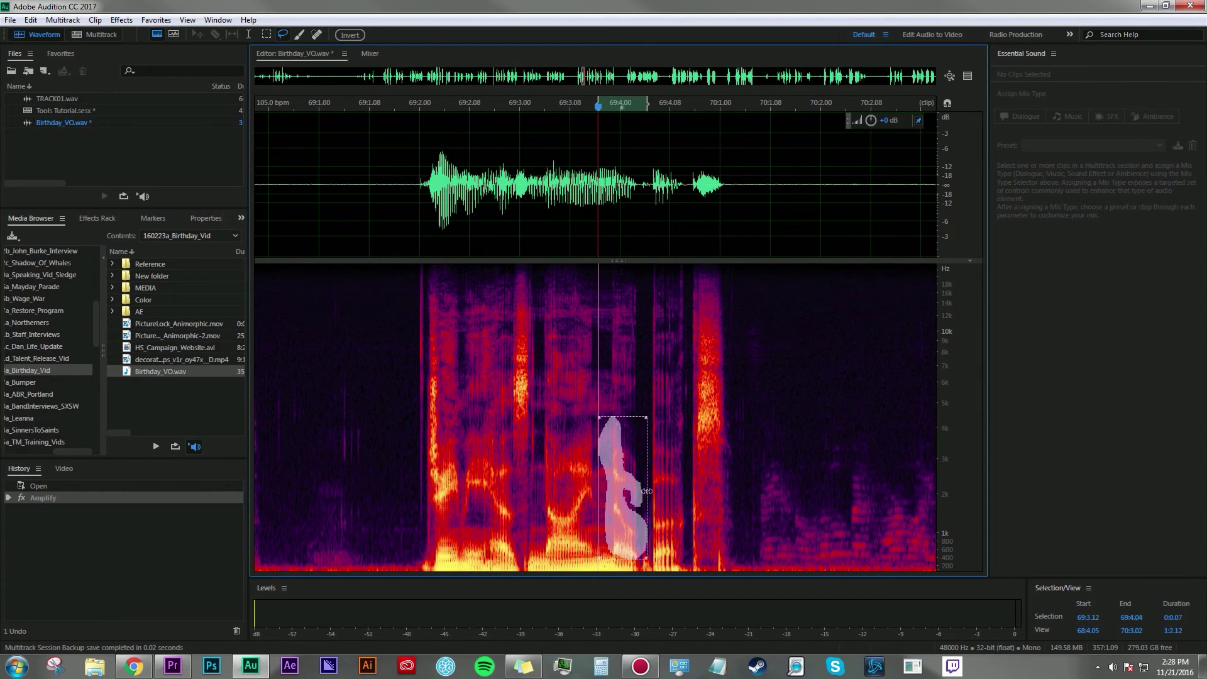
key("Delete")
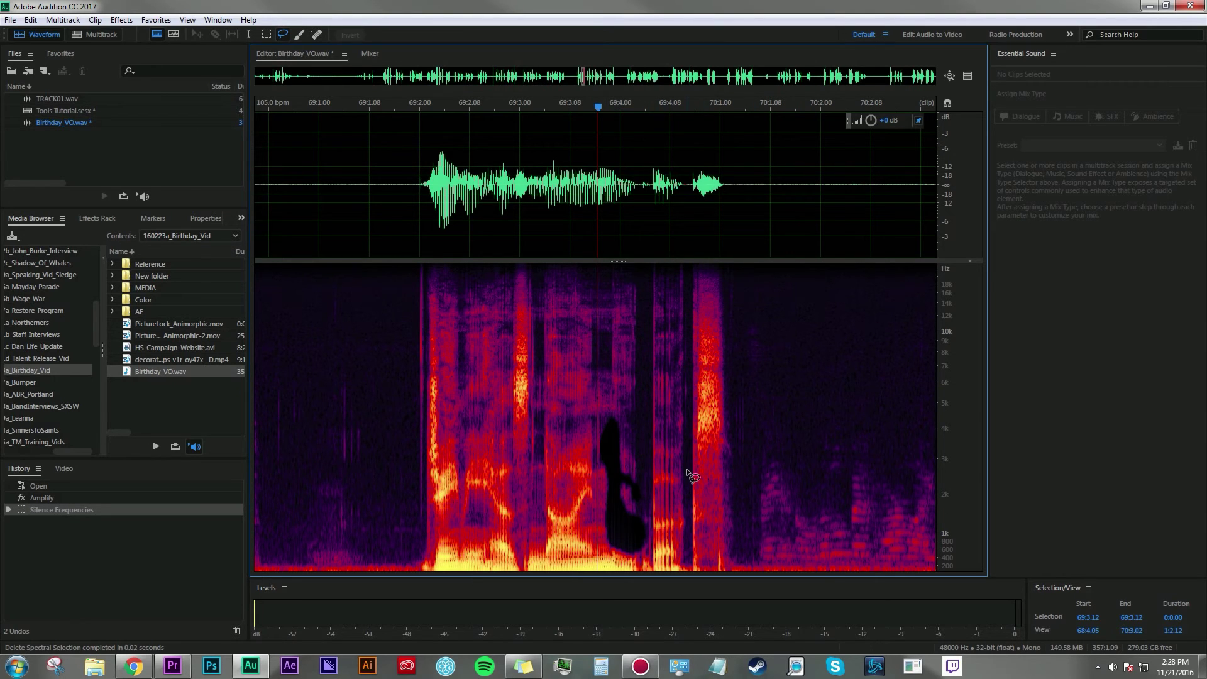
key("ctrl+z")
key("ctrl+z")
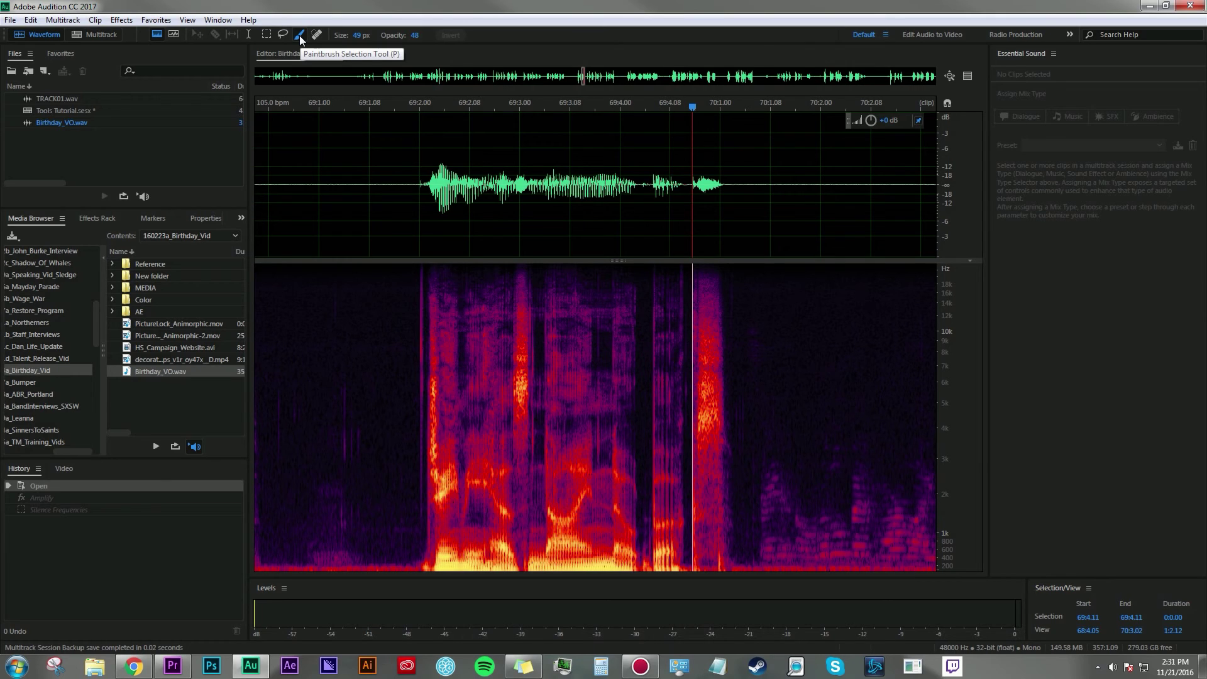
- Paint a 33 px low-frequency selection across the word, preview it, then clear it
left_click(421, 503)
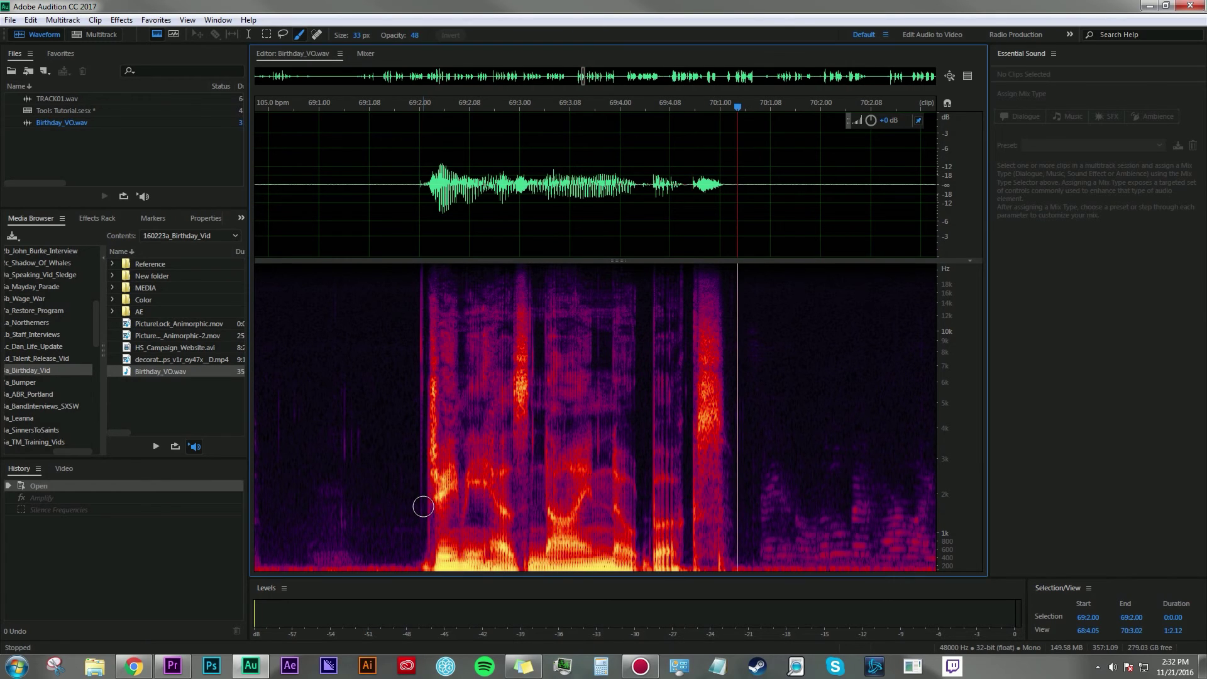
mouse_move(423, 507)
left_mouse_down()
mouse_move(468, 483)
mouse_move(504, 508)
mouse_move(553, 515)
mouse_move(588, 494)
mouse_move(640, 528)
mouse_move(758, 505)
left_mouse_up()
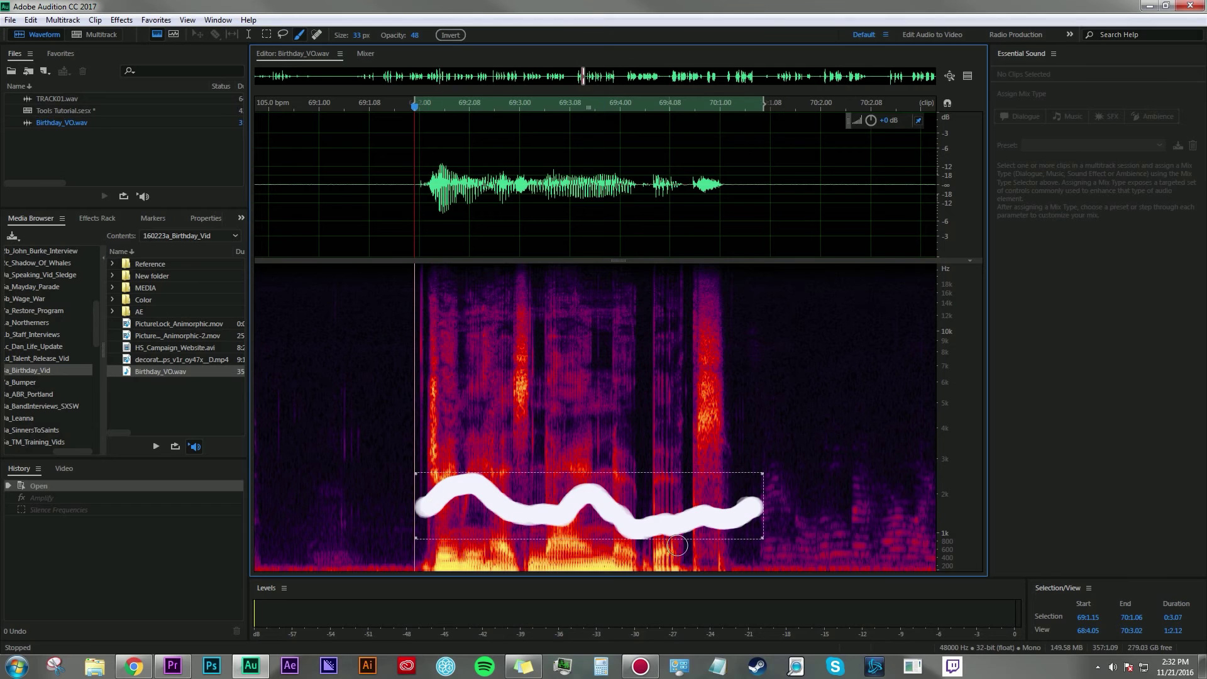
key("space")
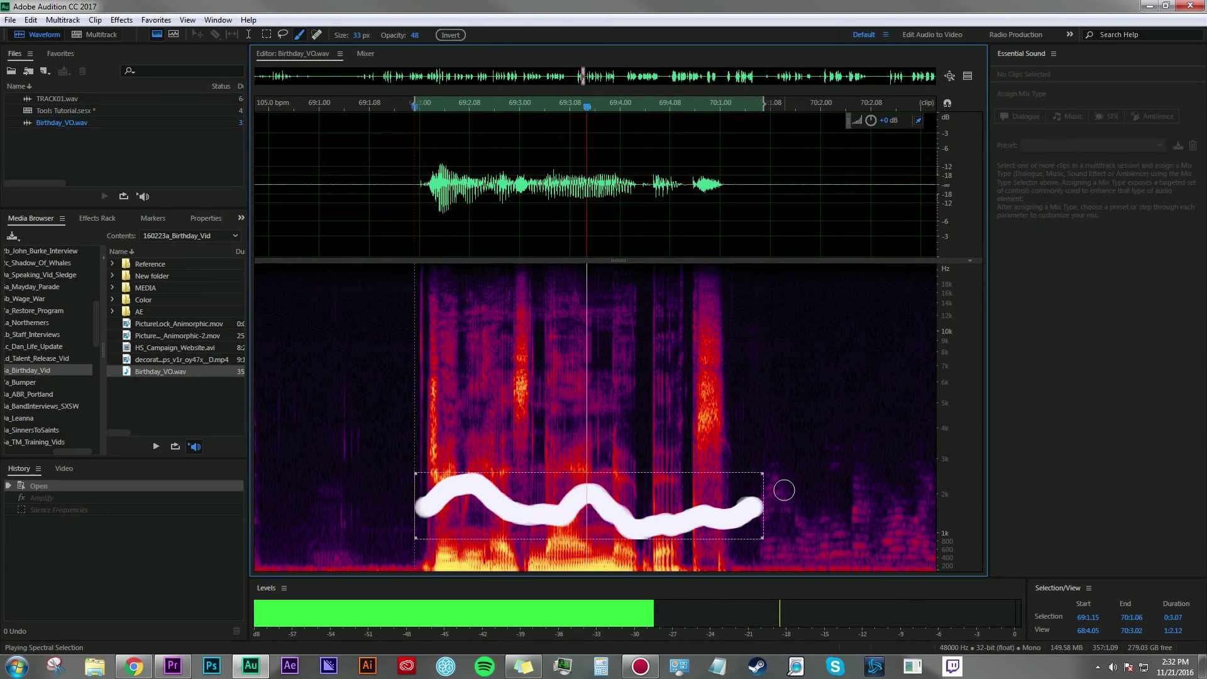
key("ctrl+shift+a")
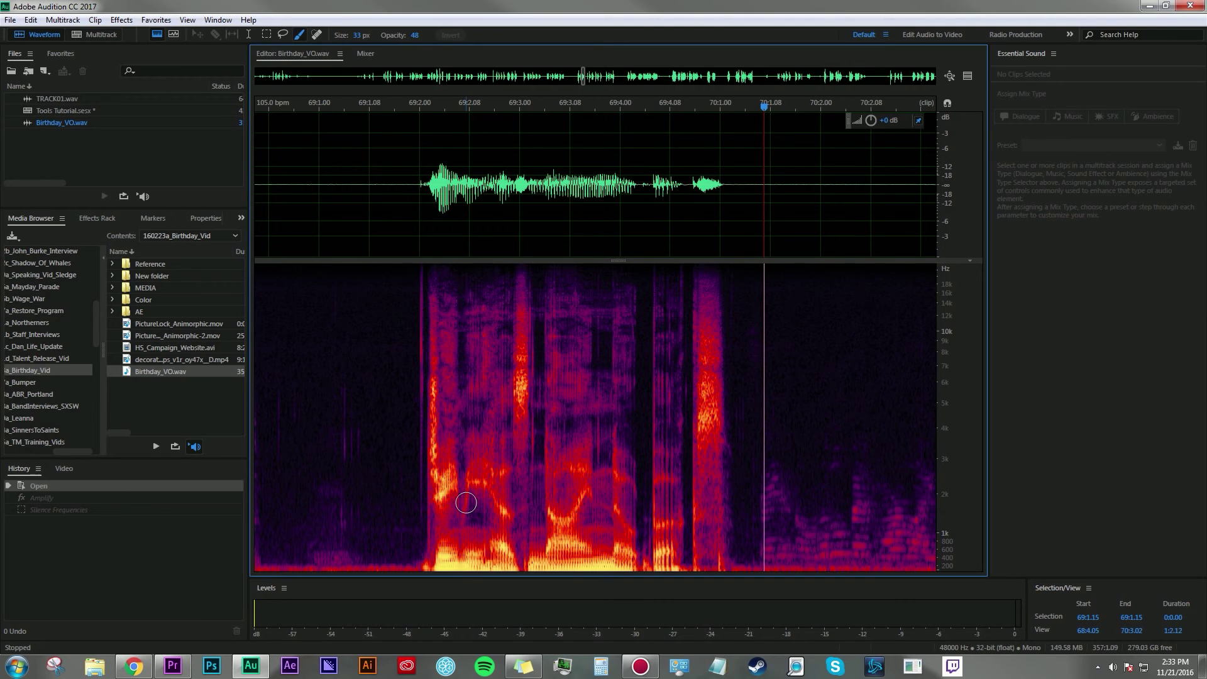
left_click(316, 35)
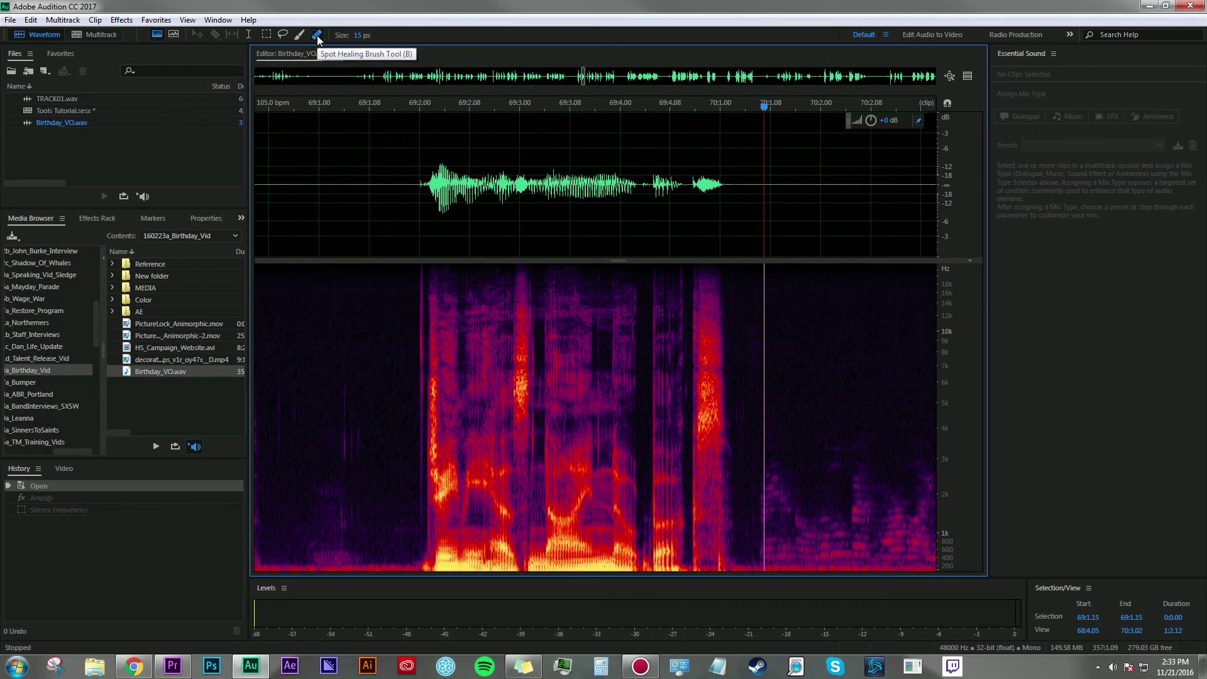
- Paint over two small low-frequency spots with the 15 px Spot Healing Brush to auto-heal them
mouse_move(545, 504)
left_mouse_down()
mouse_move(572, 516)
mouse_move(586, 493)
mouse_move(605, 508)
left_mouse_up()
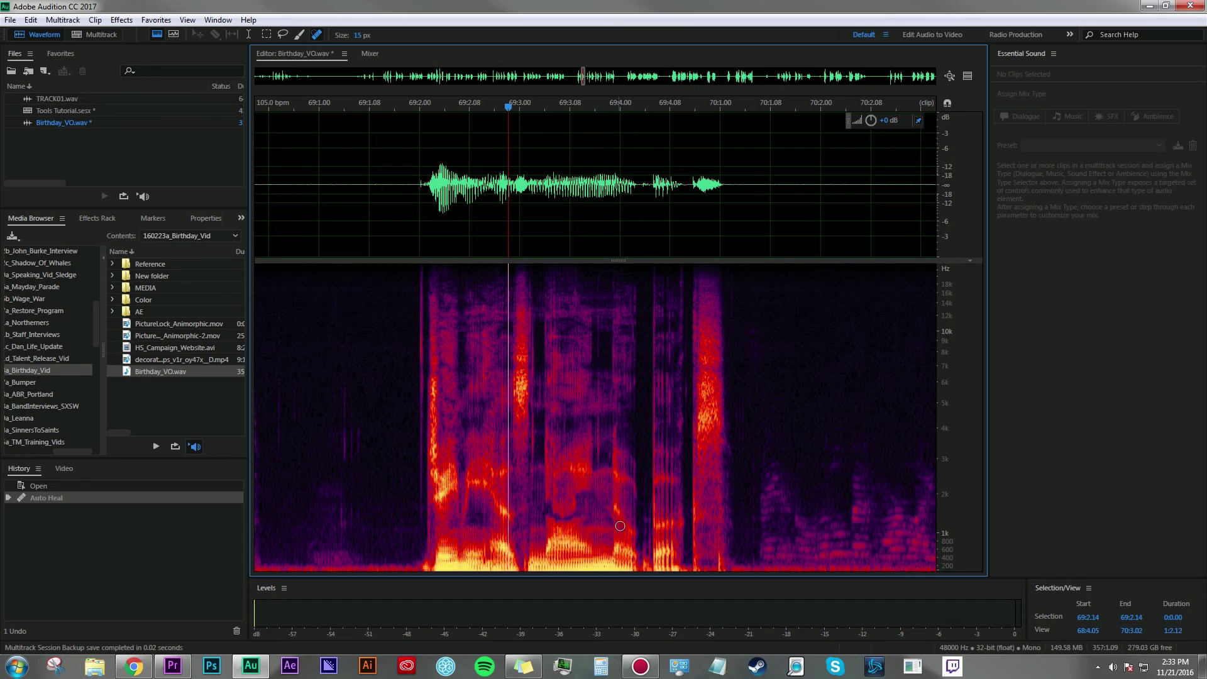
mouse_move(501, 510)
left_mouse_down()
mouse_move(526, 506)
mouse_move(504, 513)
mouse_move(480, 487)
mouse_move(461, 515)
mouse_move(423, 503)
left_mouse_up()
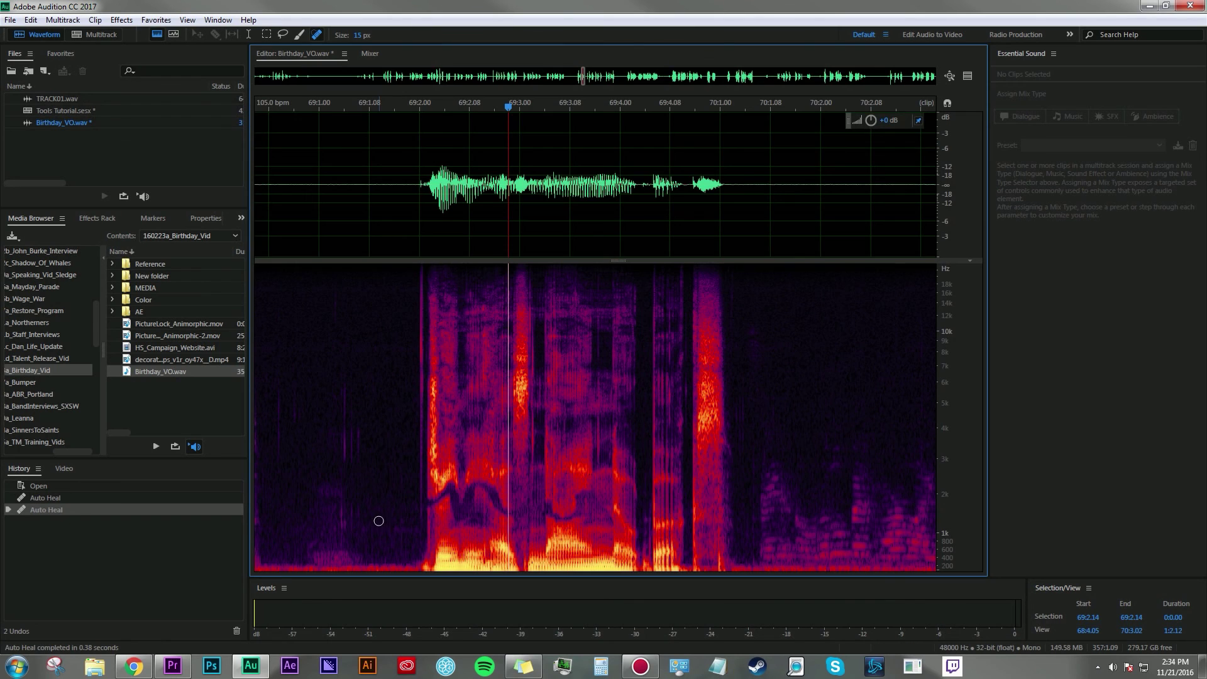